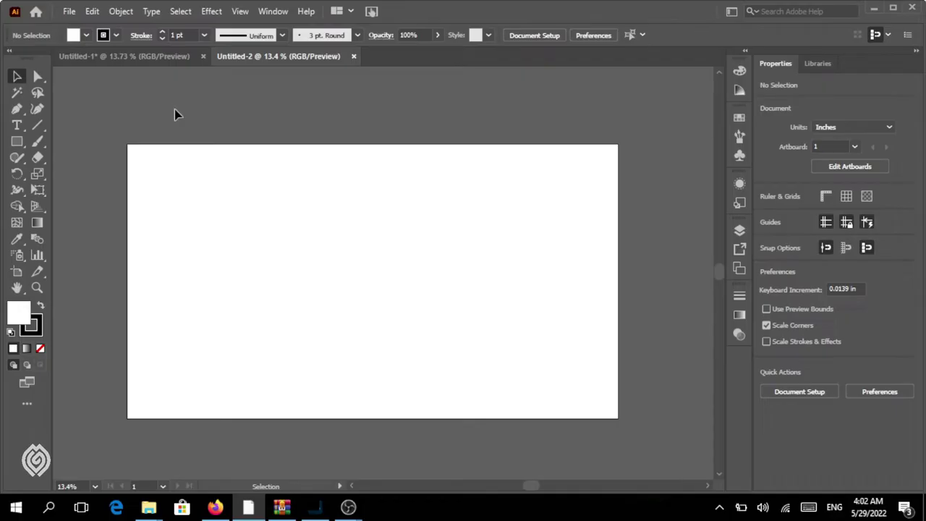
Step: Paste the orange gradient square and move it just above the artboard
click(92, 11)
click(132, 88)
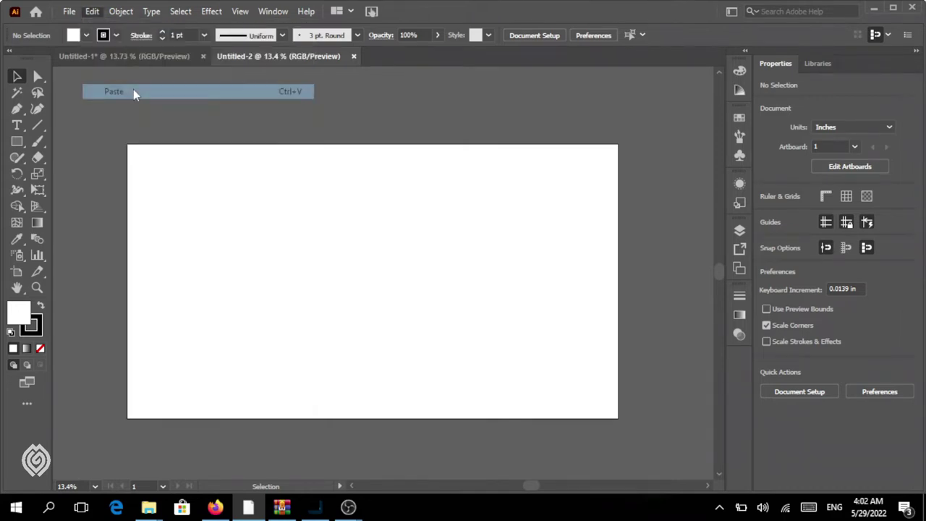
drag(376, 264, 313, 109)
click(421, 105)
Step: Draw a gradient rectangle covering the whole artboard as the background
click(16, 141)
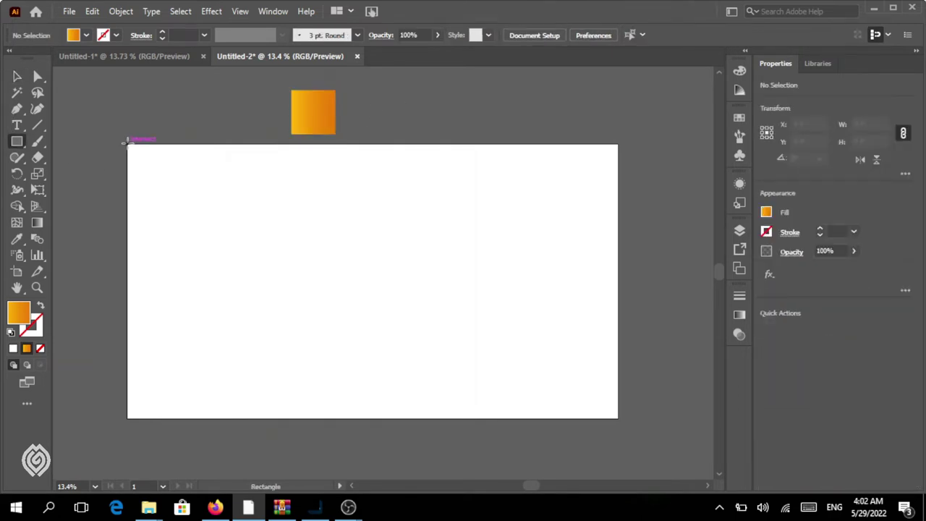
drag(127, 142, 616, 417)
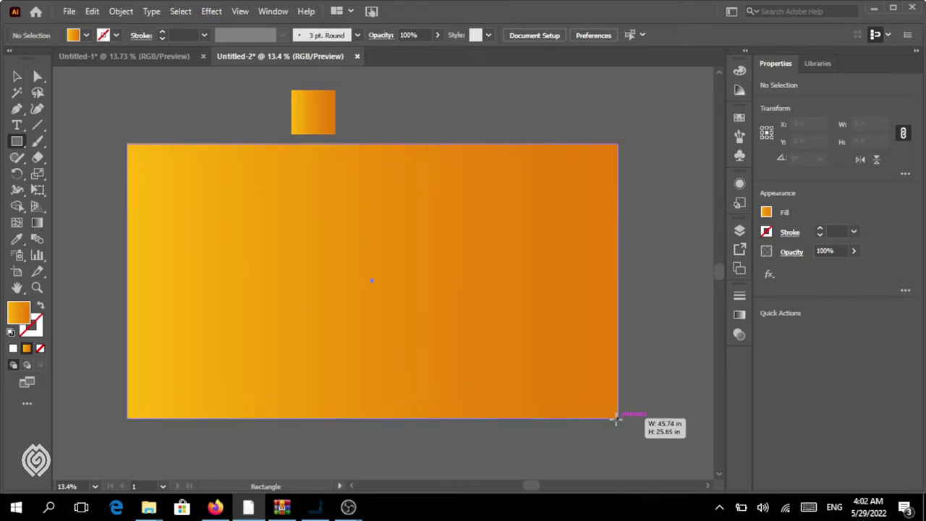
click(18, 78)
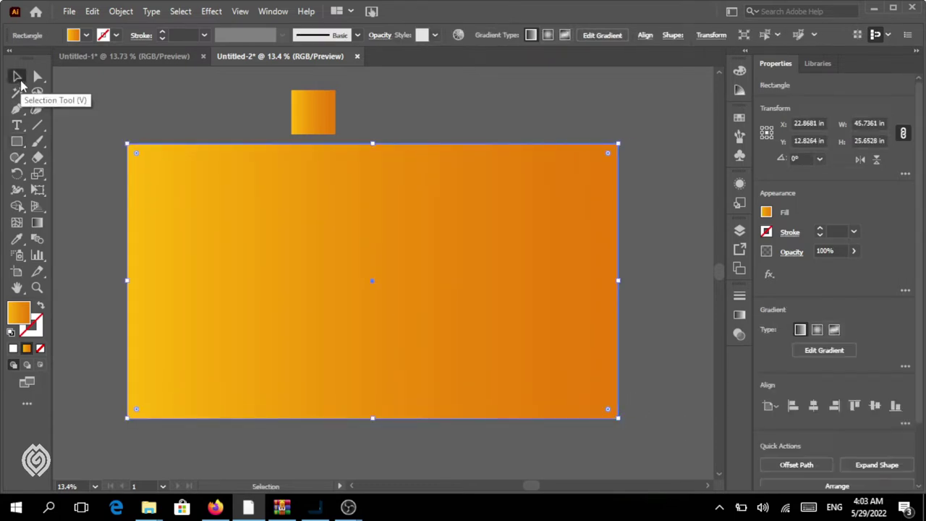
click(375, 106)
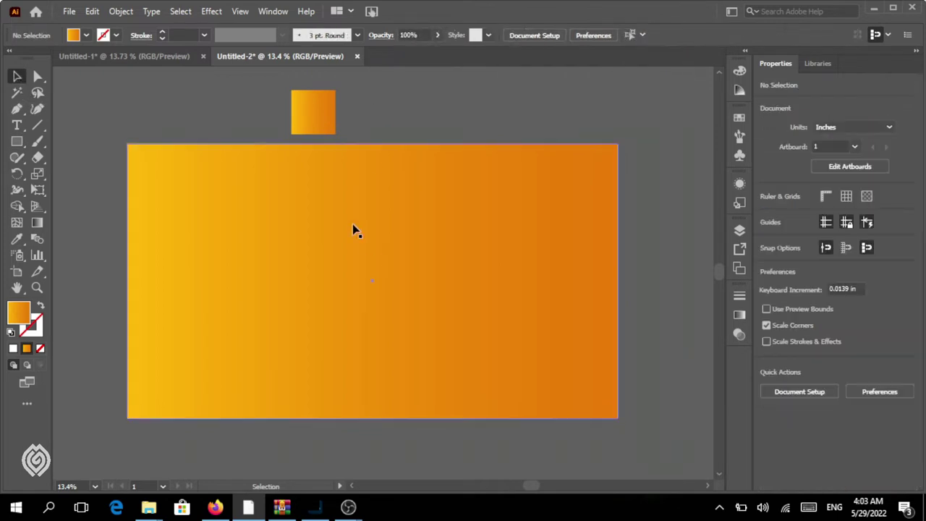
Step: Paste the Mirinda can image with its juice splash onto the artboard's right side
click(94, 12)
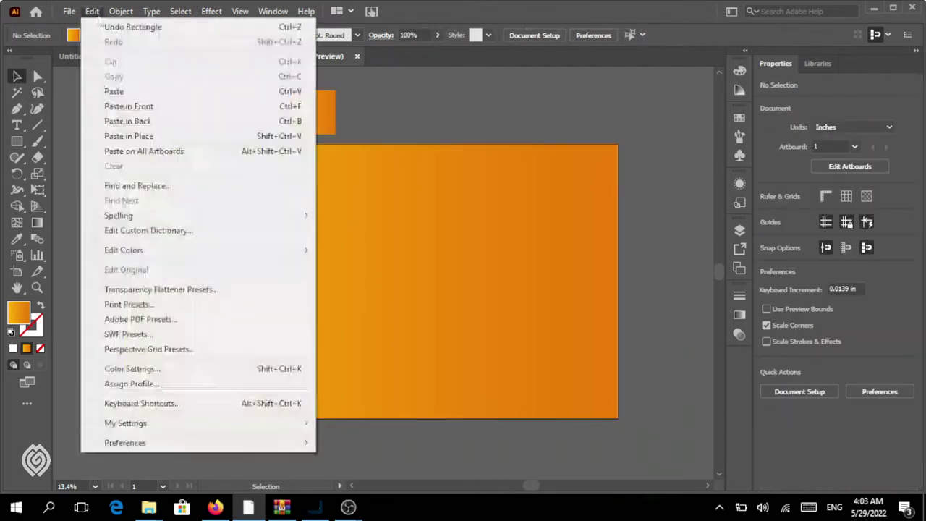
click(150, 93)
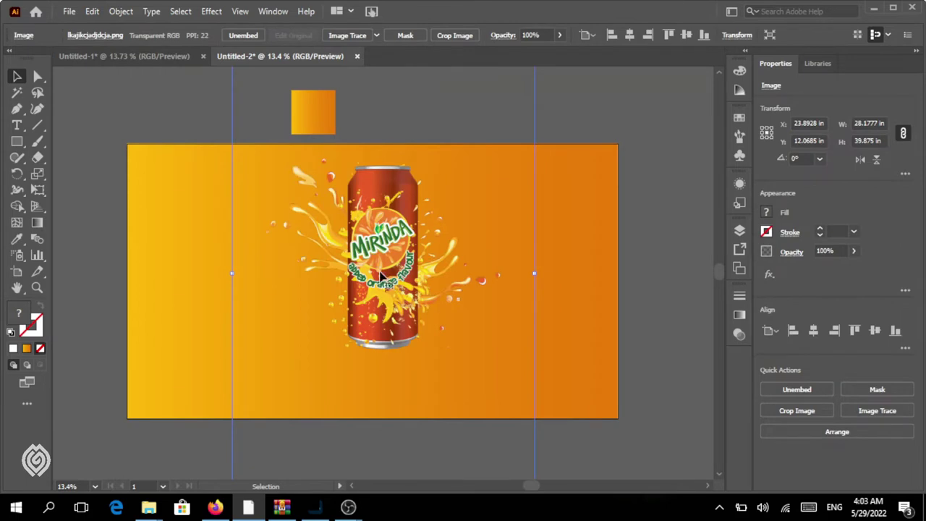
mouse_move(411, 288)
mouse_down()
mouse_move(446, 307)
mouse_move(490, 301)
mouse_up()
click(409, 73)
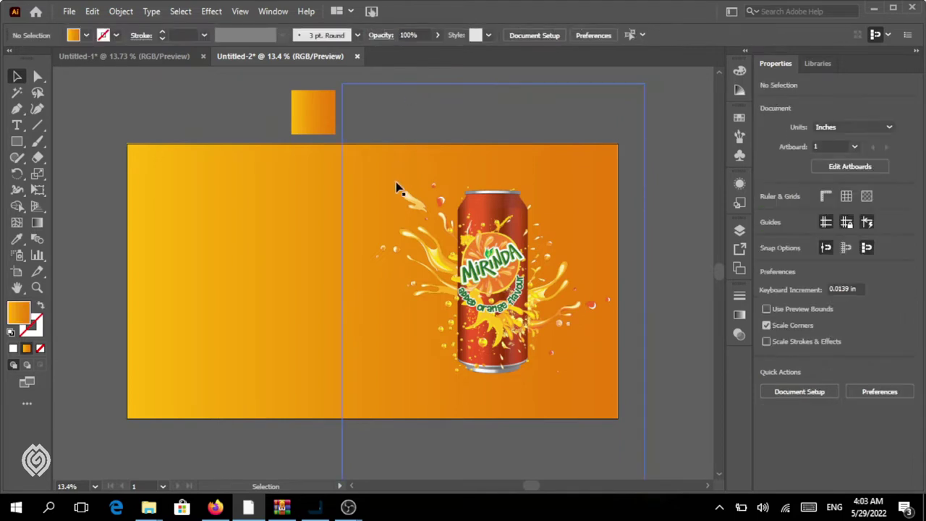
click(16, 141)
Step: Draw a circle left of the can with a reversed White, Black radial gradient
click(78, 174)
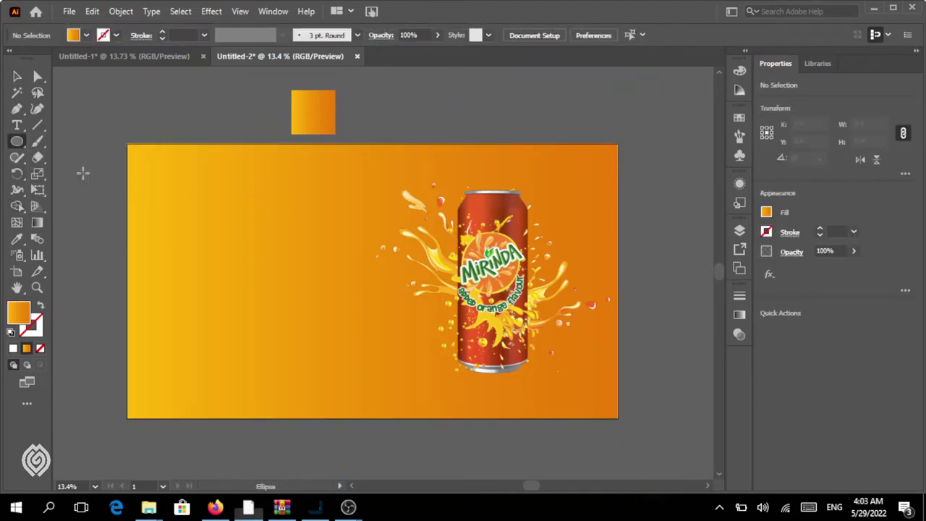
drag(227, 203, 317, 291)
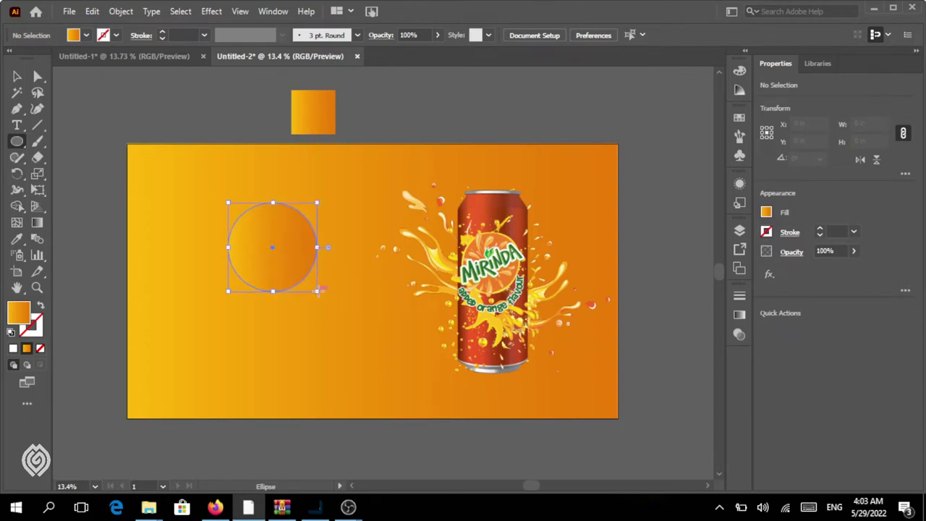
click(738, 315)
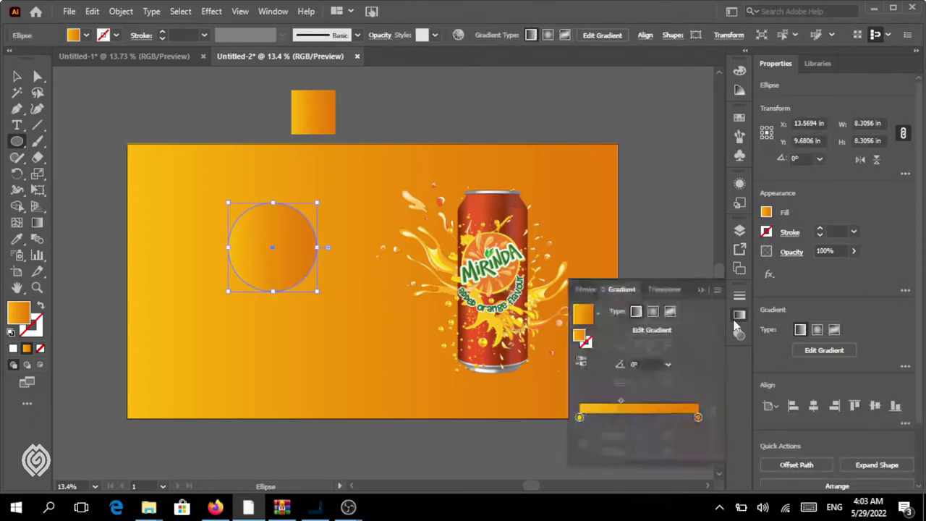
click(597, 313)
click(561, 345)
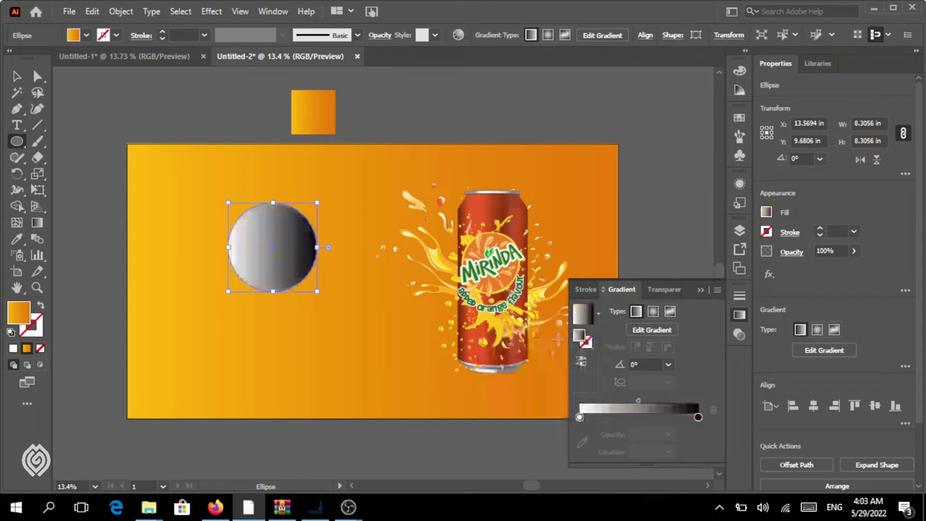
click(653, 311)
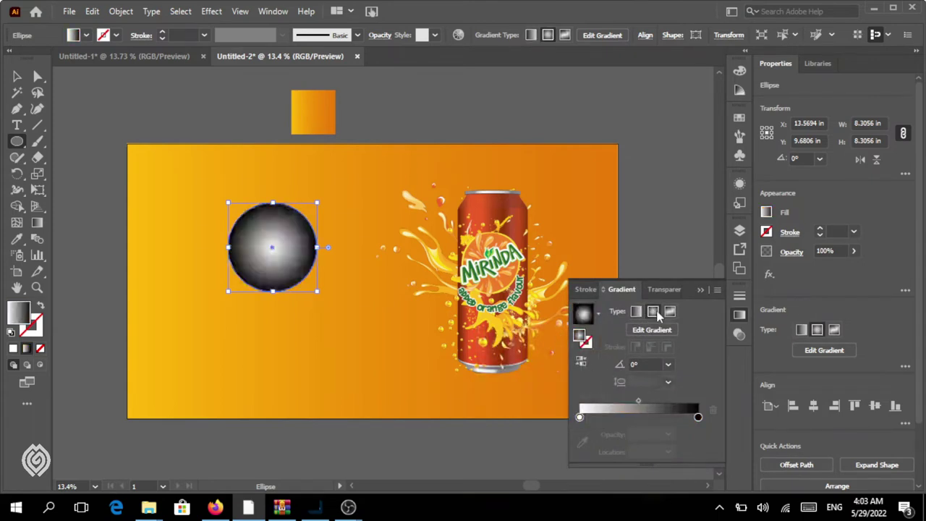
click(581, 362)
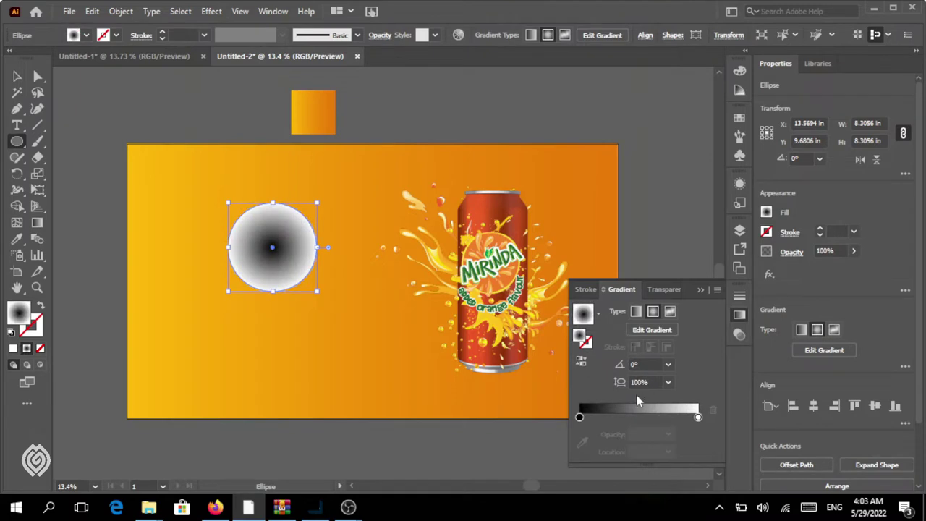
drag(638, 402, 653, 404)
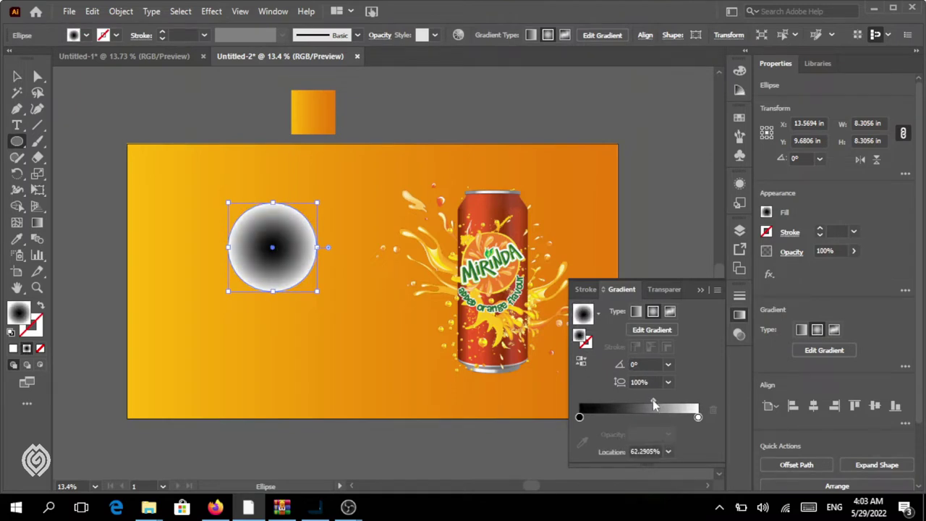
Step: Set the circle to Multiply blend and squash it into a thin shadow under the can
click(652, 289)
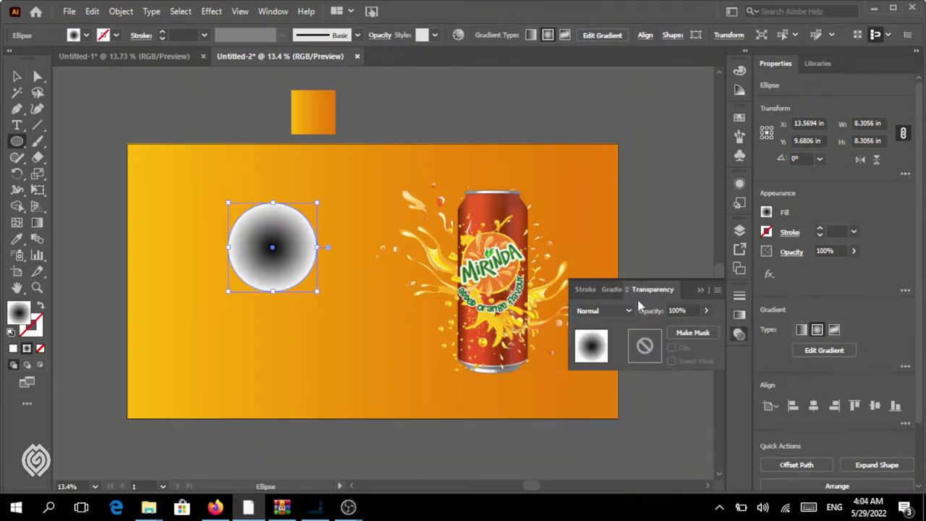
click(628, 310)
click(590, 88)
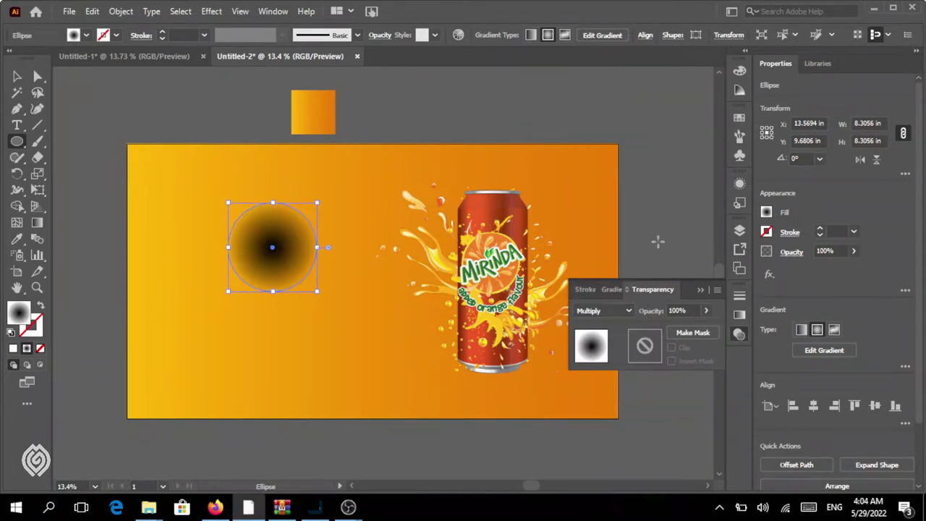
click(700, 290)
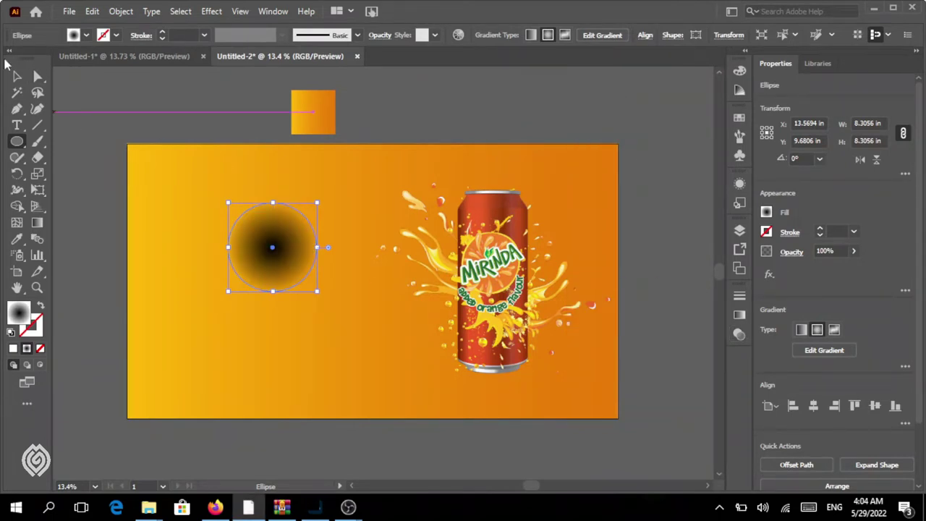
key(v)
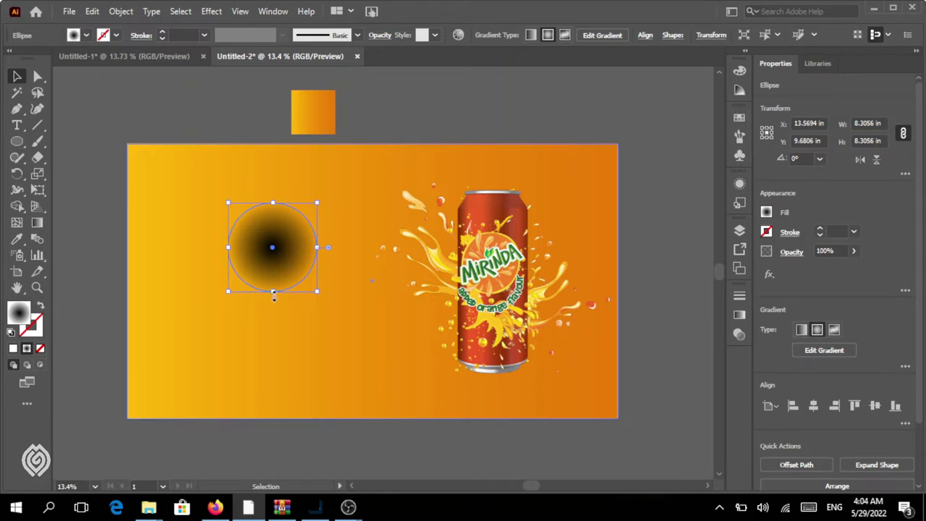
mouse_move(274, 294)
mouse_down()
mouse_move(287, 207)
mouse_move(507, 383)
mouse_move(507, 374)
mouse_up()
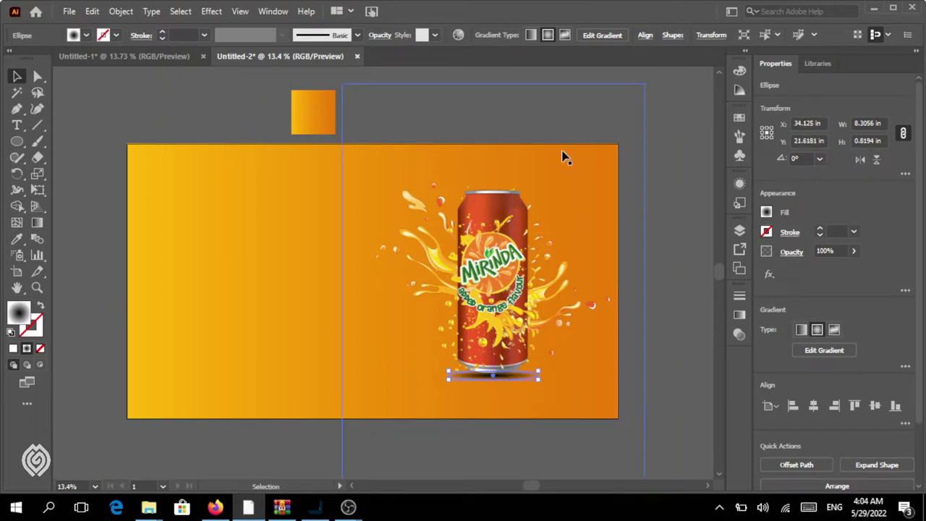
click(657, 188)
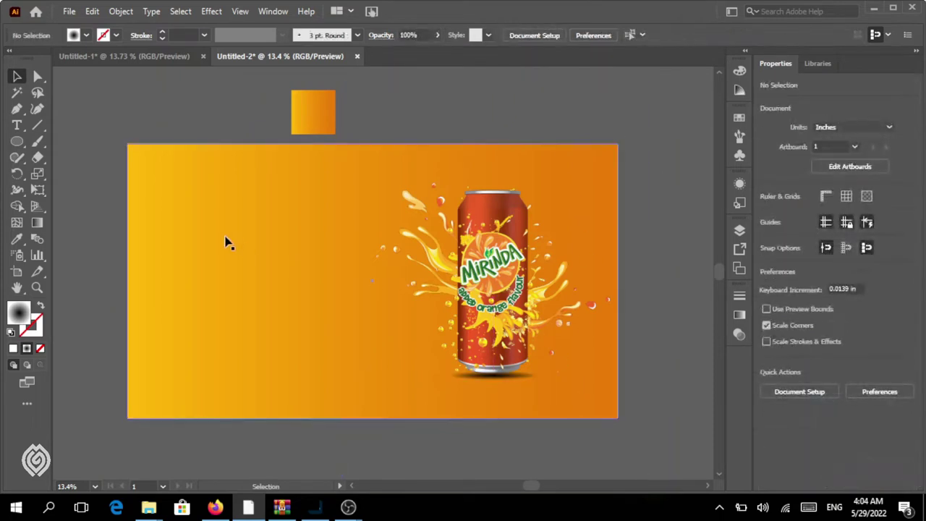
Step: Lower the shadow ellipse's opacity to 81%
click(497, 375)
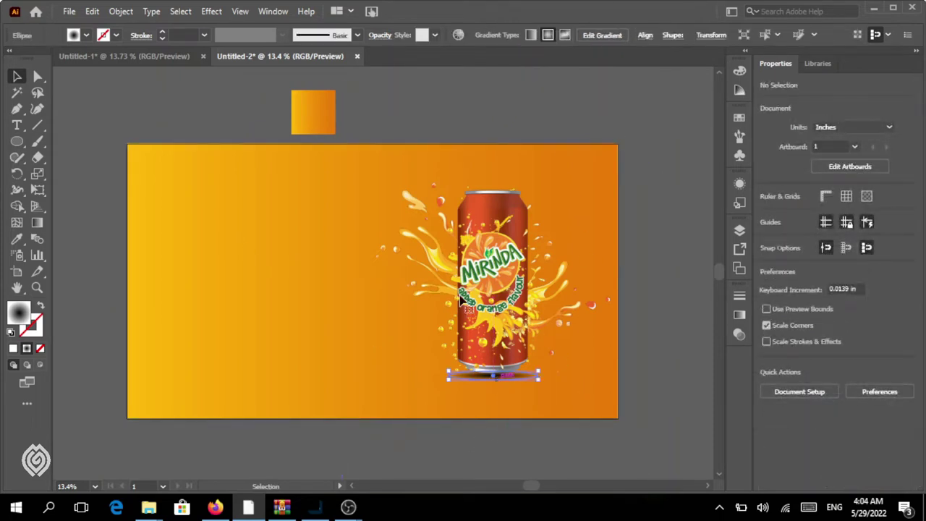
click(381, 35)
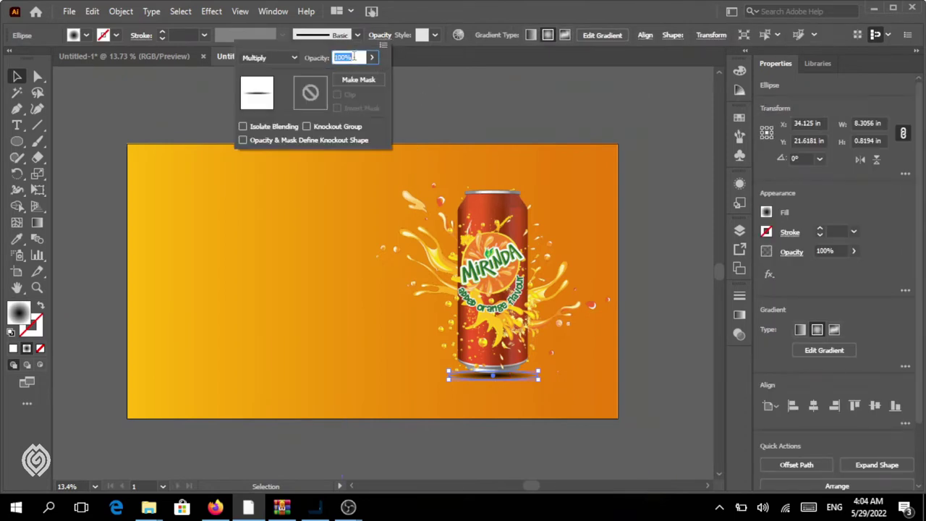
click(372, 58)
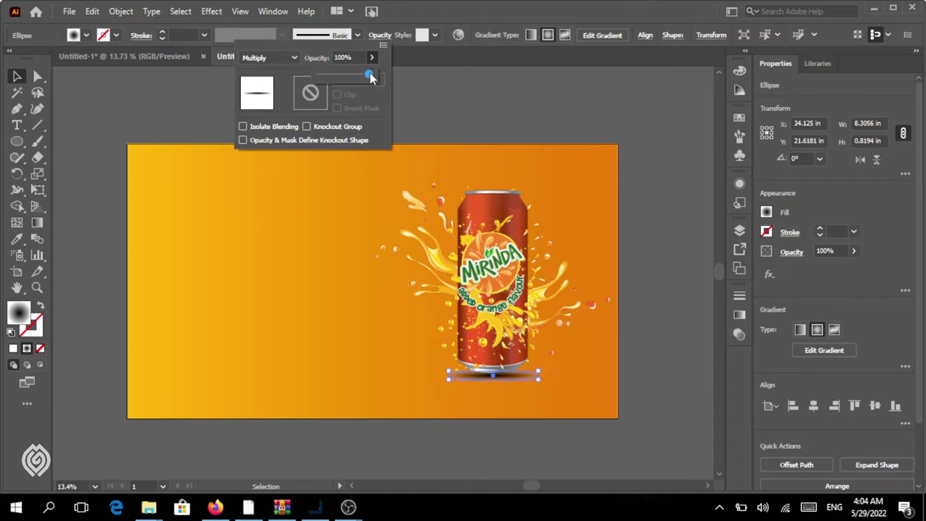
drag(371, 75, 367, 78)
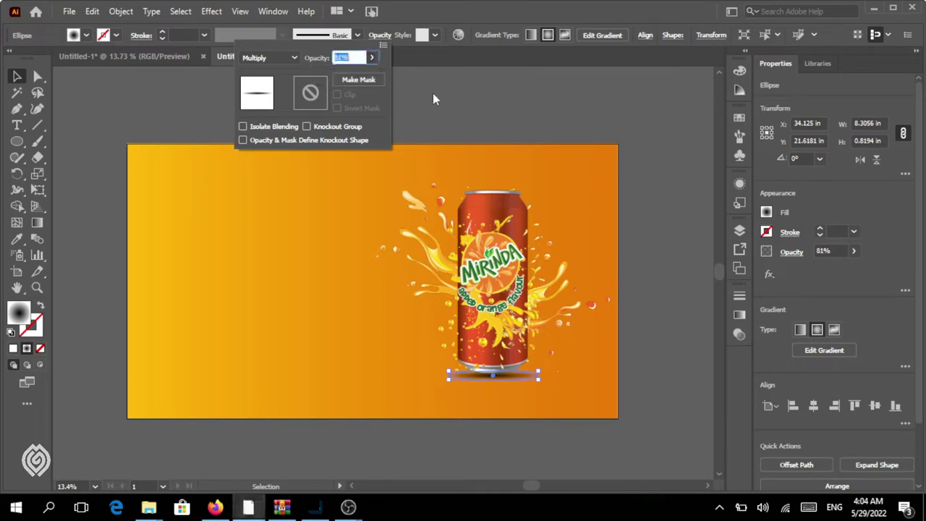
click(221, 119)
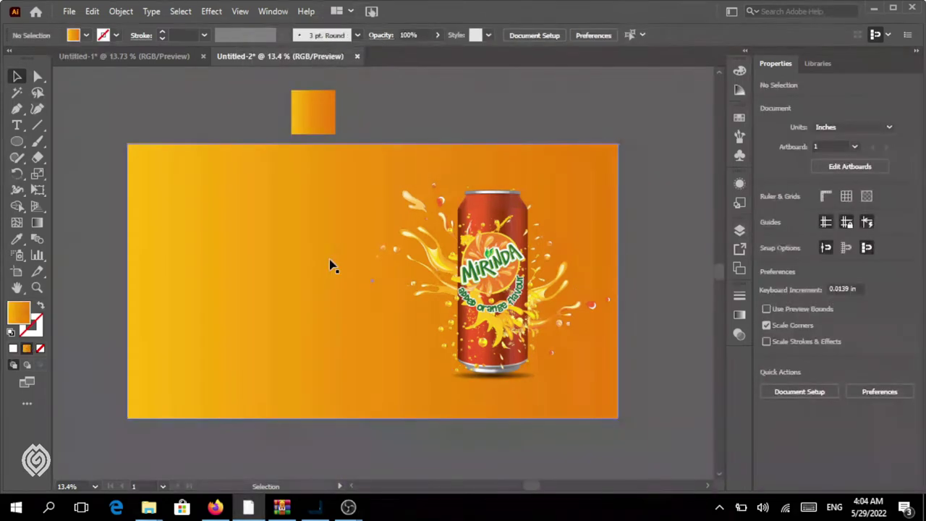
Step: Lock the orange background rectangle
click(309, 265)
click(121, 11)
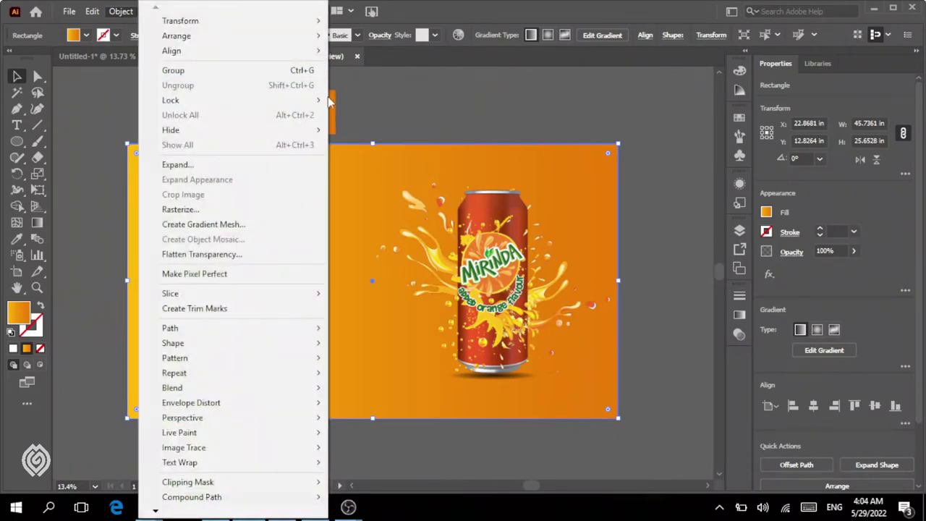
mouse_move(171, 99)
click(354, 97)
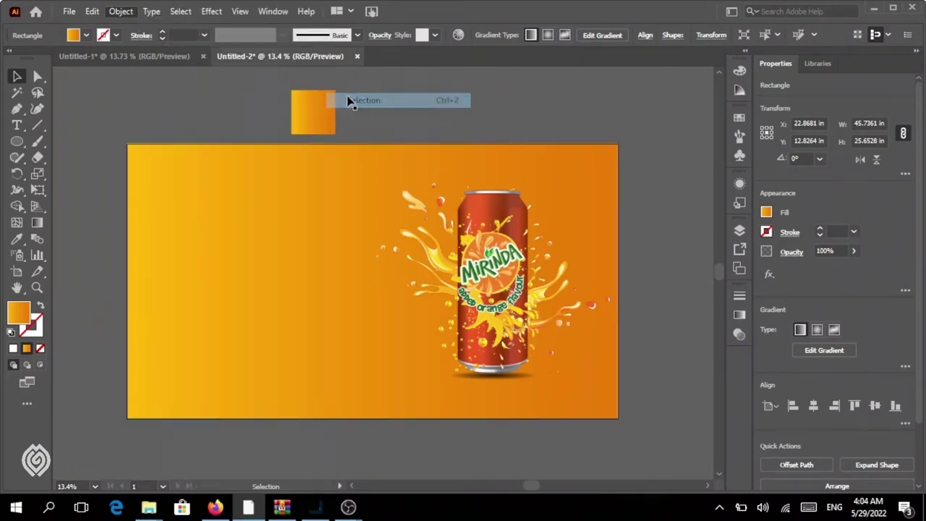
Step: Paste the orange juice splash image and position it along the banner's left edge
click(92, 11)
click(131, 89)
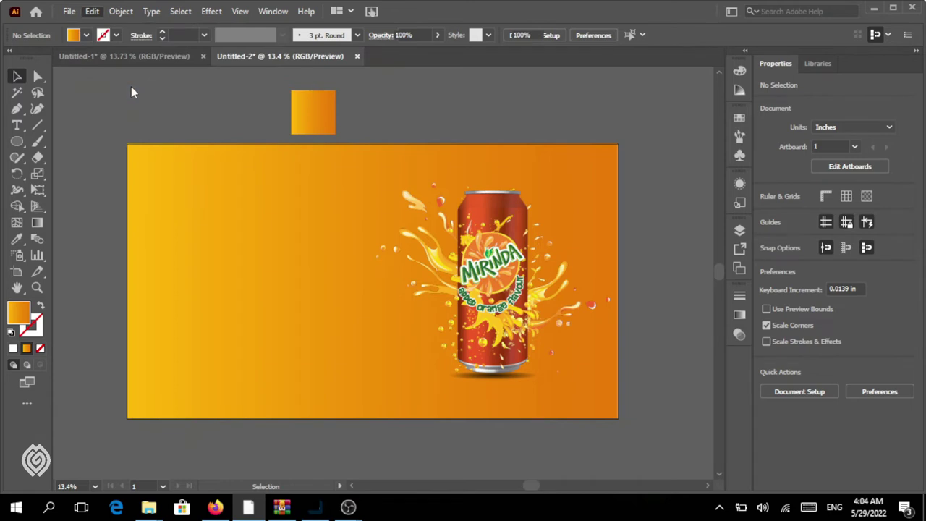
drag(287, 244, 110, 318)
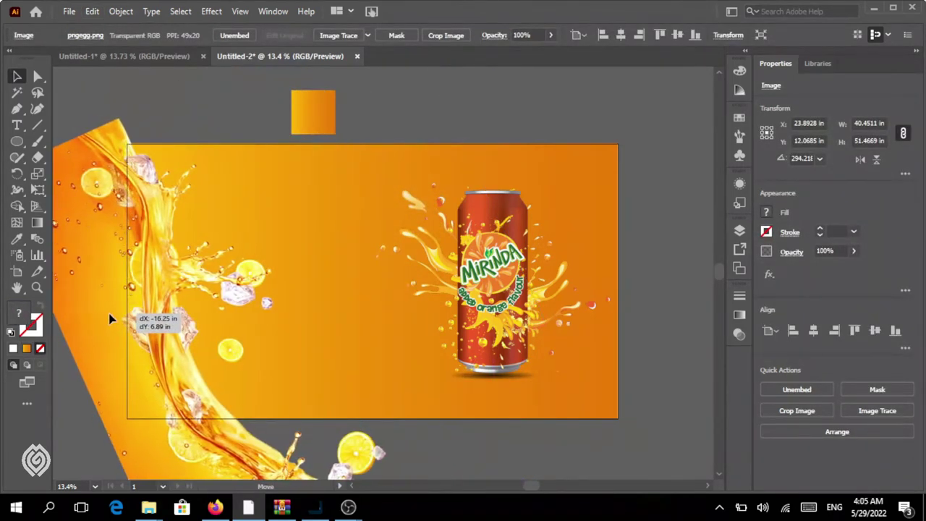
drag(110, 319, 112, 318)
click(478, 133)
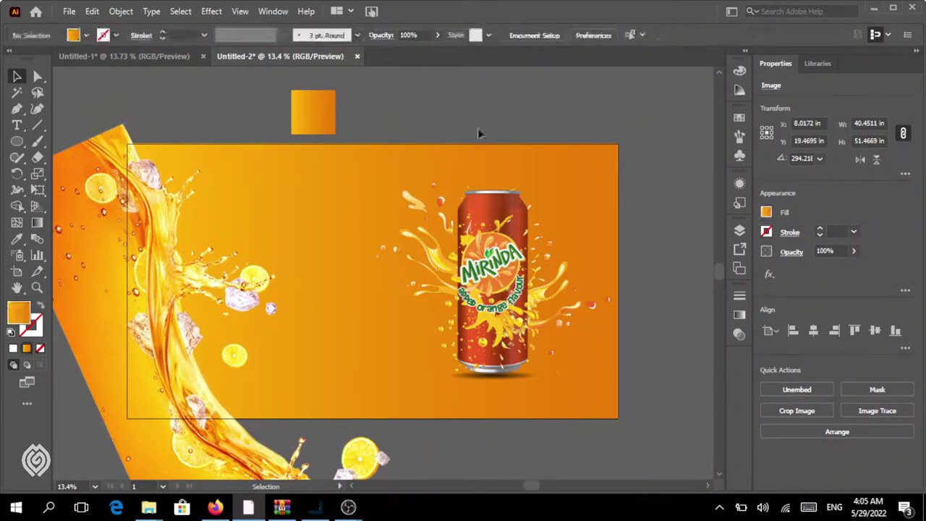
scroll(718, 268, down, 2)
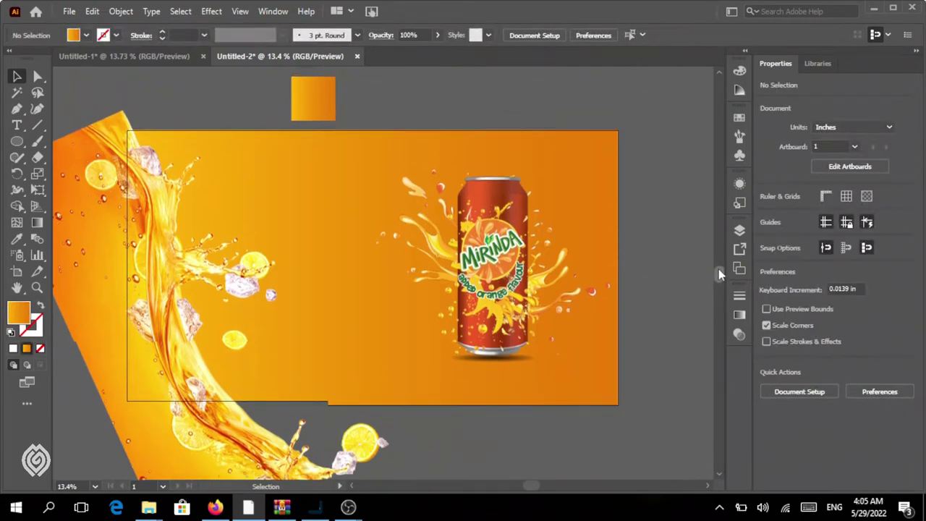
Step: Shift the Mirinda can and splash artwork slightly further right on the banner
click(441, 376)
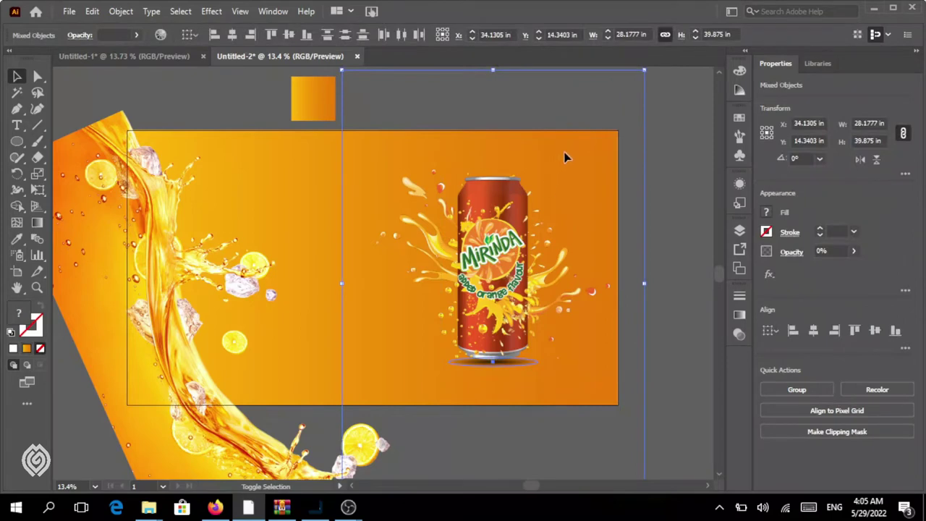
drag(496, 238, 531, 234)
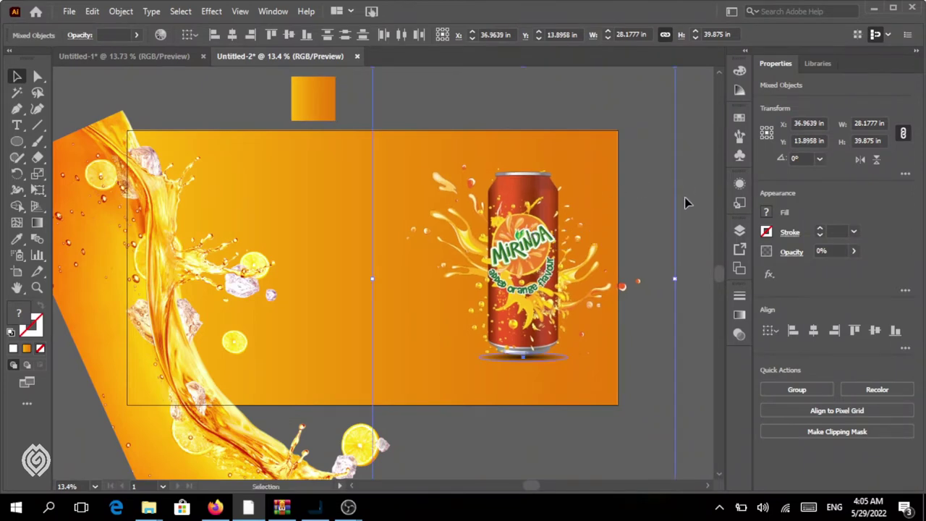
drag(542, 254, 534, 253)
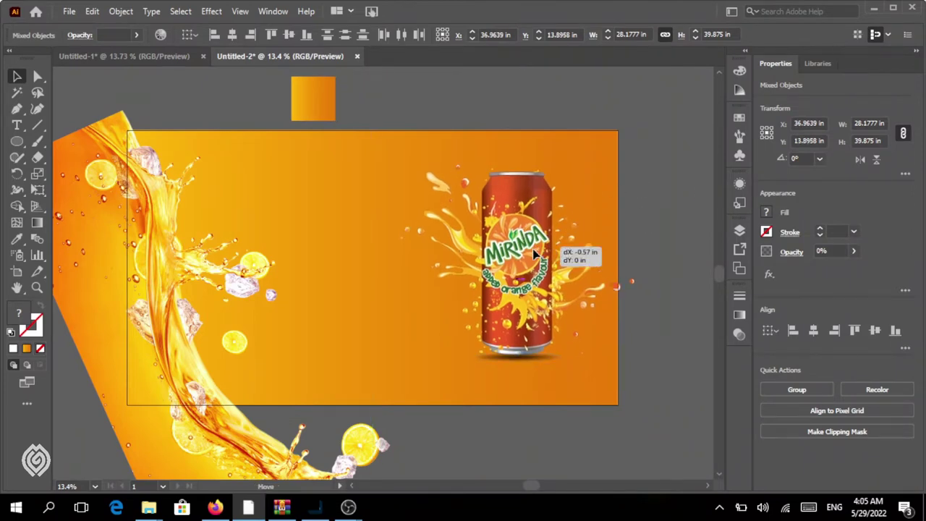
click(684, 279)
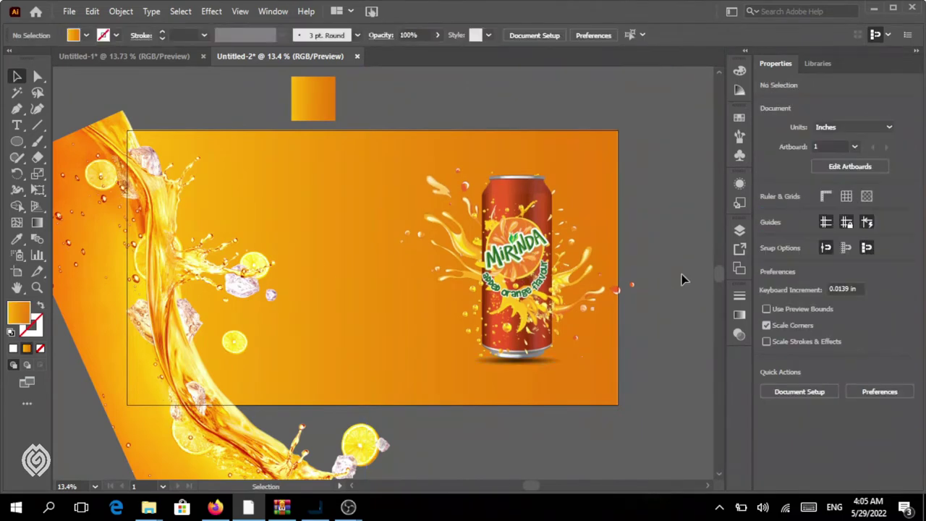
click(16, 128)
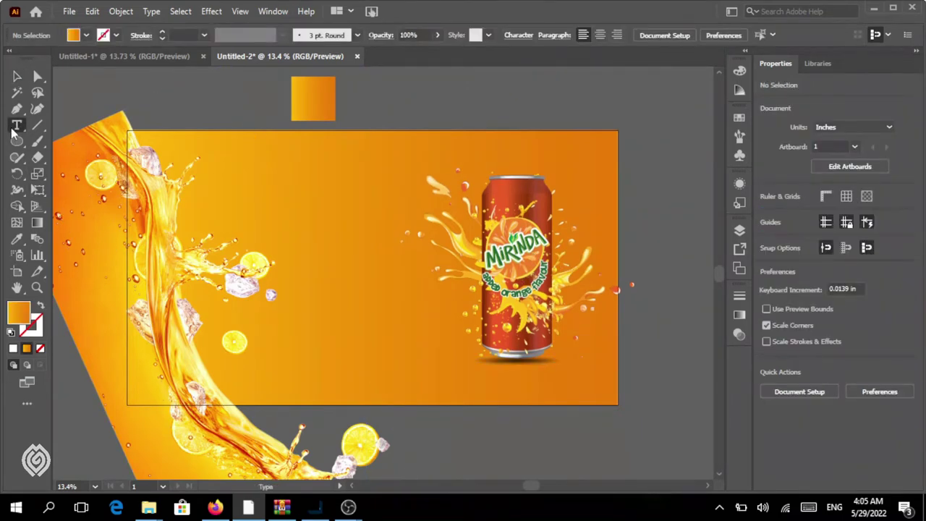
Step: Add enlarged headline text reading 'MMMM...' and 'MARINDA' on two lines beside the can
click(338, 213)
key(Escape)
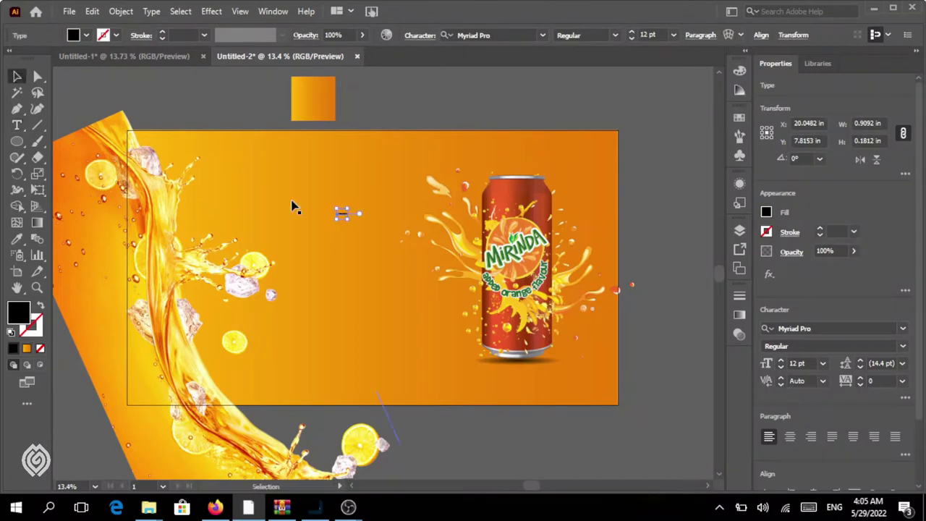
drag(443, 298, 432, 230)
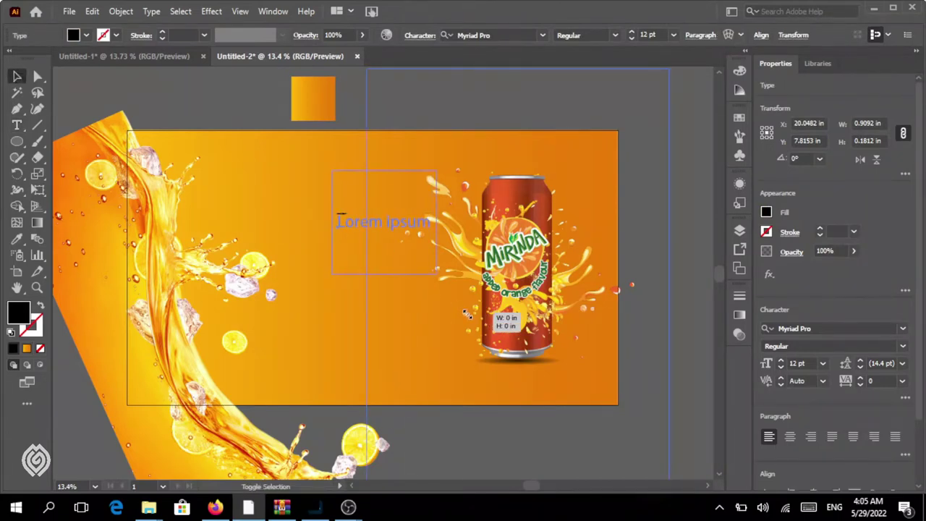
click(217, 227)
click(17, 125)
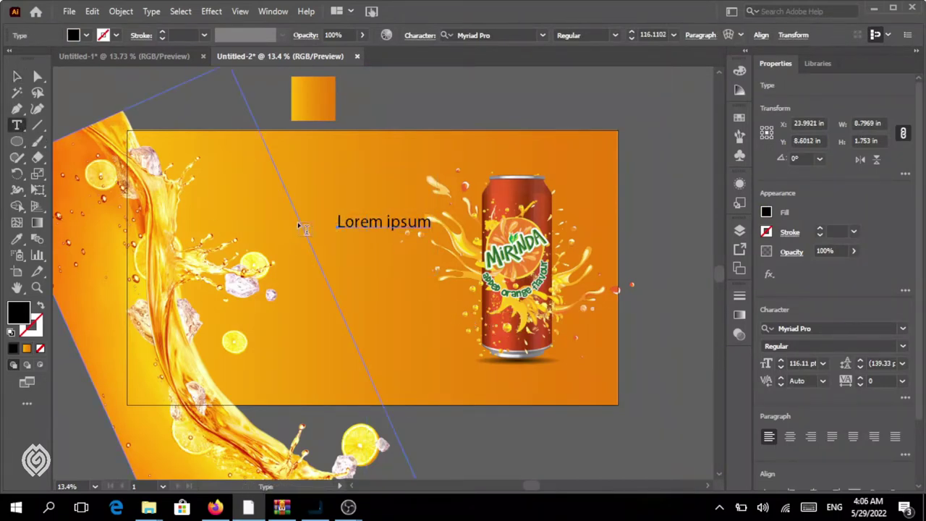
click(381, 219)
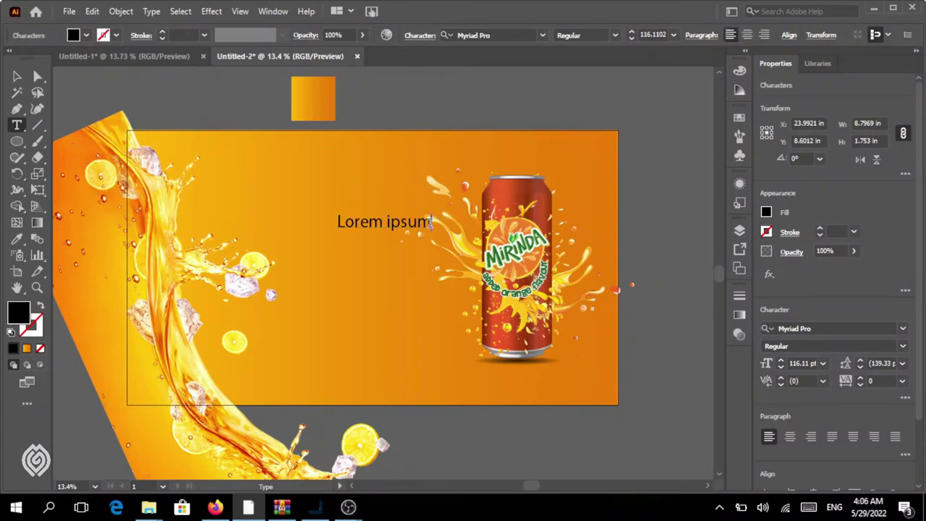
key(BackSpace)
key(BackSpace)
key(BackSpace)
key(BackSpace)
key(BackSpace)
key(BackSpace)
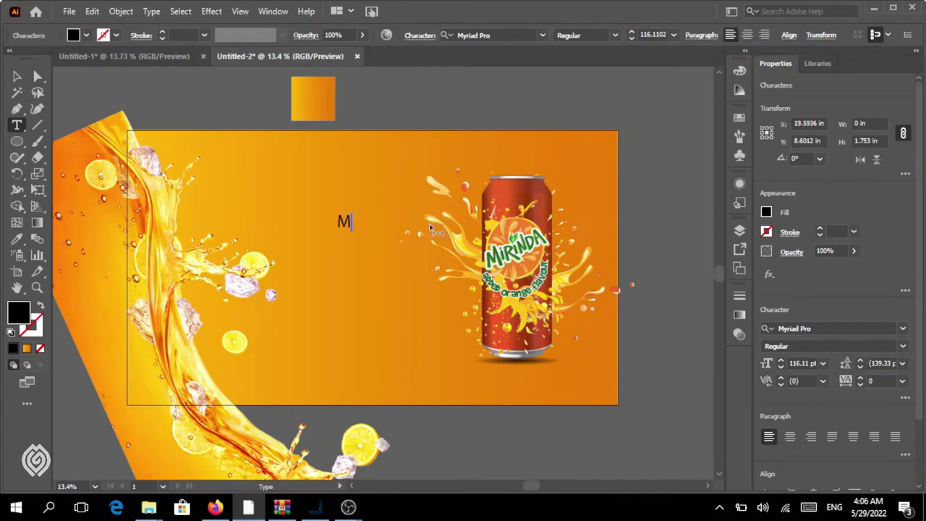
text(MMM...)
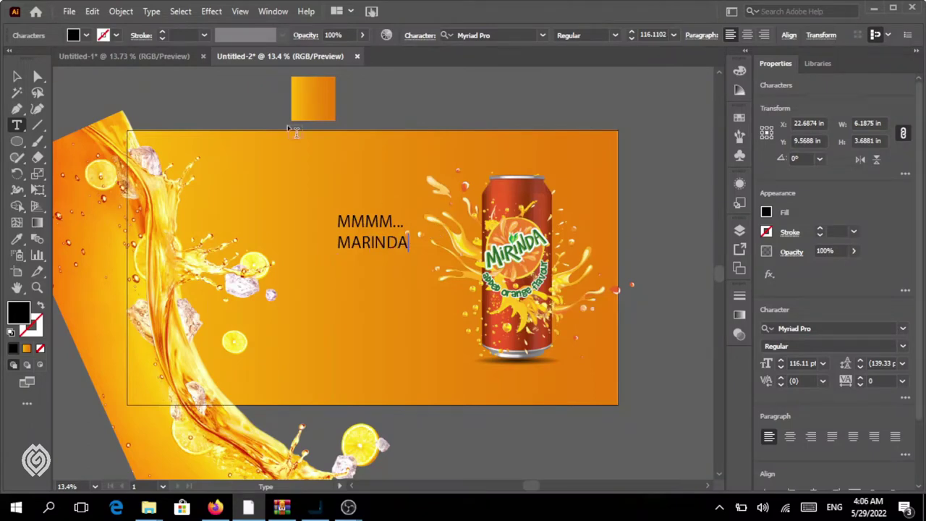
key(Escape)
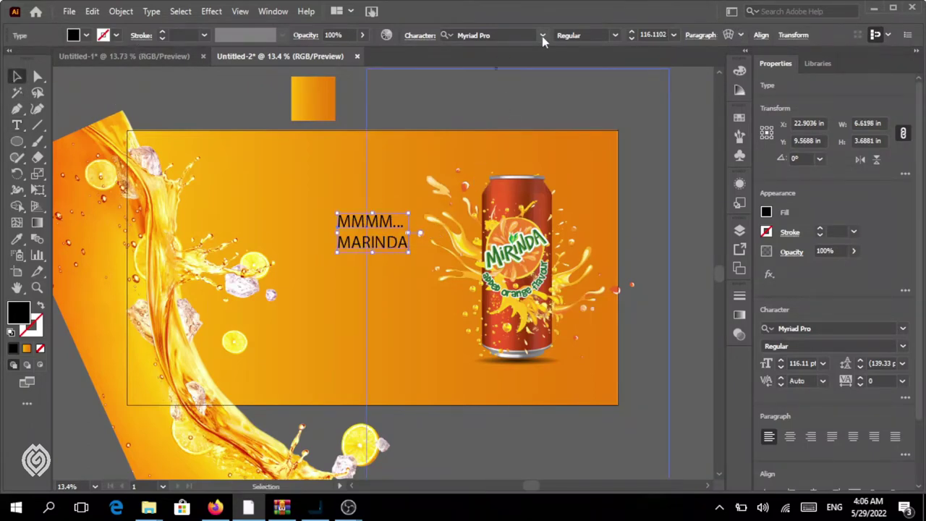
Step: Set the headline font to Hobo Std Medium and its fill to white
click(543, 36)
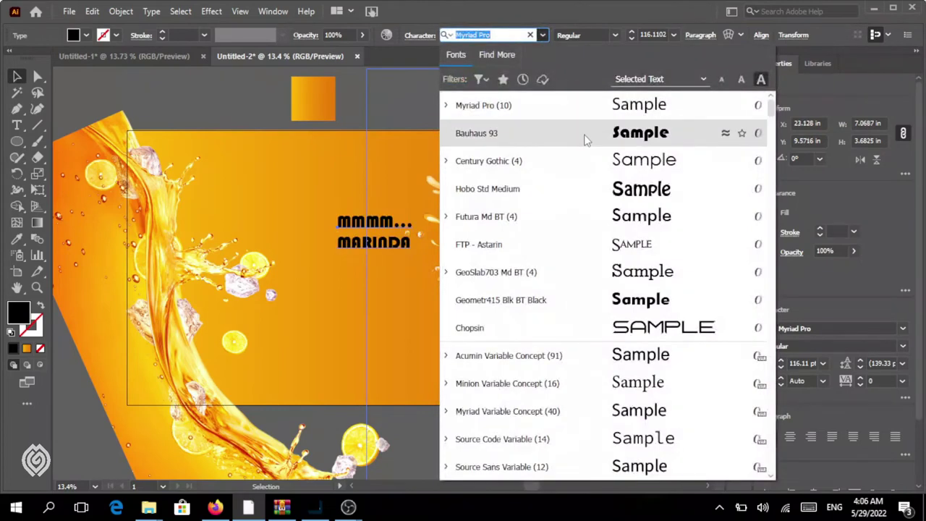
click(604, 194)
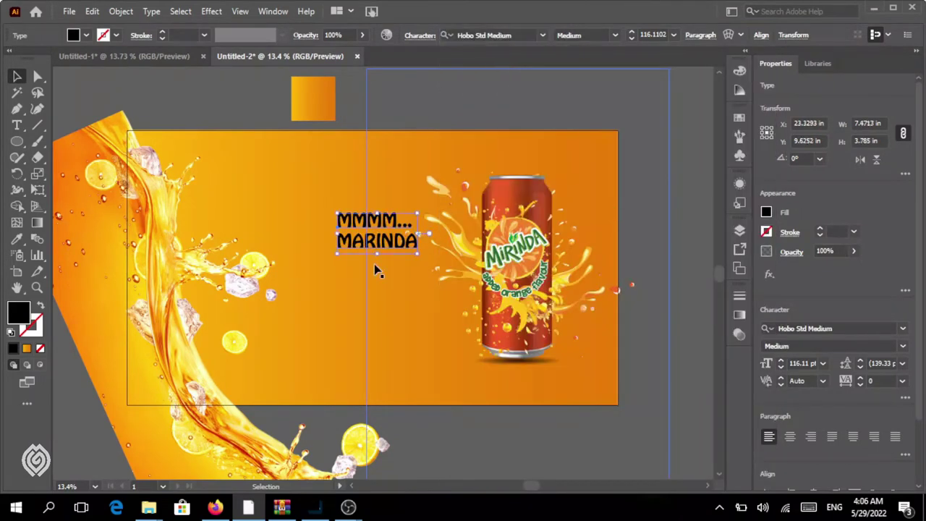
click(766, 213)
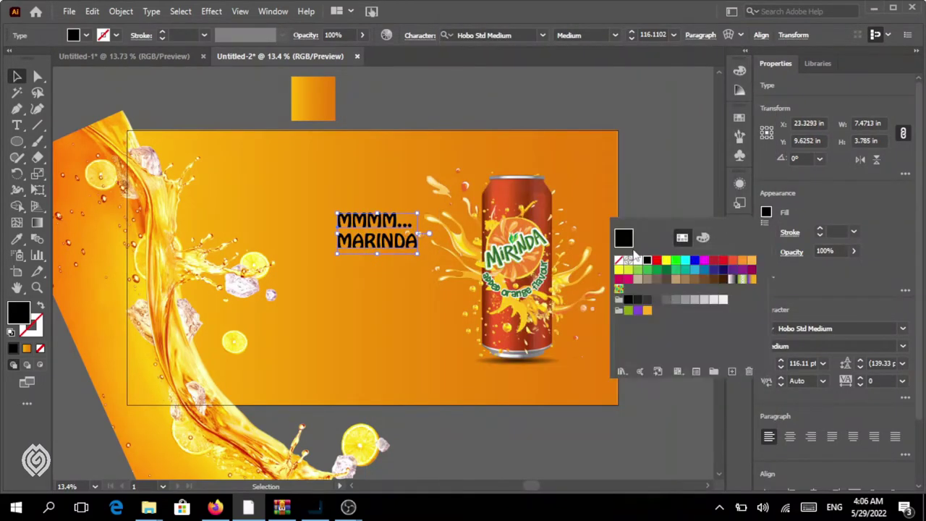
click(637, 261)
click(821, 186)
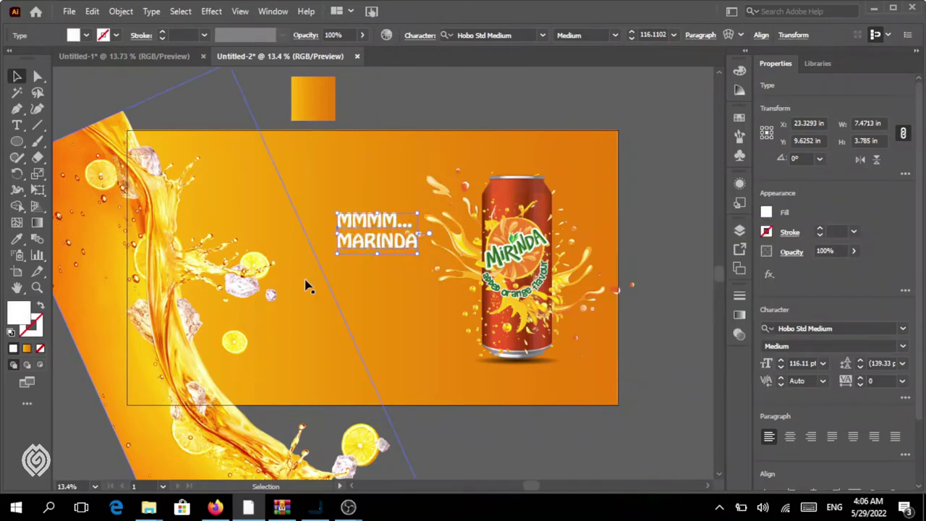
Step: Rotate the headline upward about 19° and nudge it slightly up-left
mouse_move(331, 253)
mouse_down()
mouse_move(356, 279)
mouse_move(321, 316)
mouse_up()
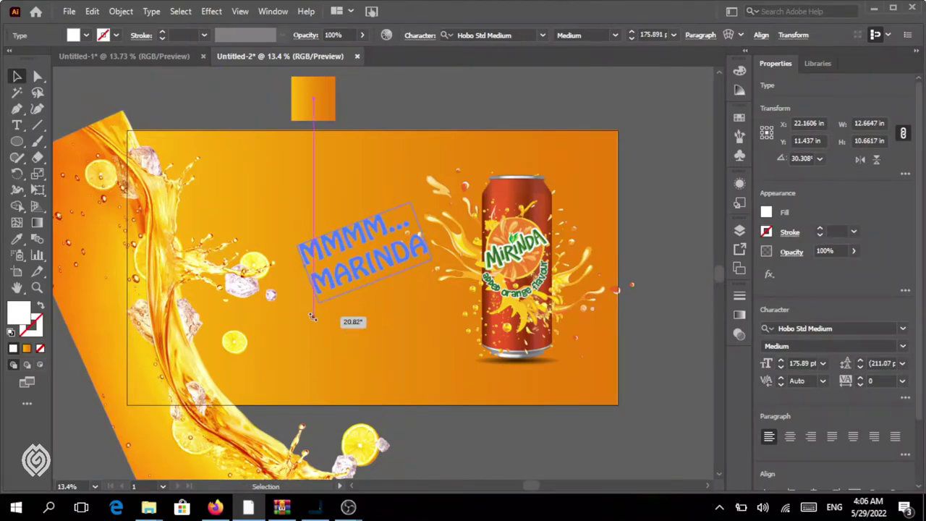
drag(379, 266, 368, 262)
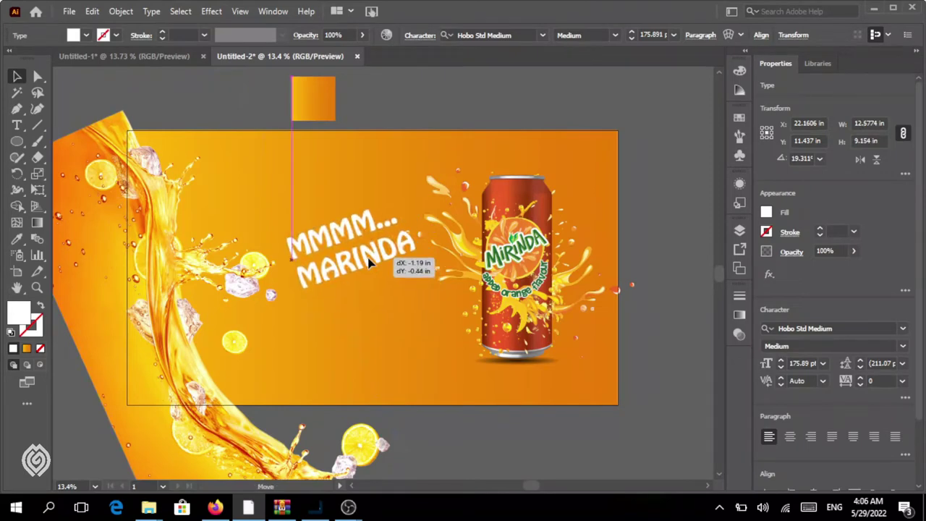
Step: Shrink the can image slightly and move it up-right above its shadow ellipse
click(460, 146)
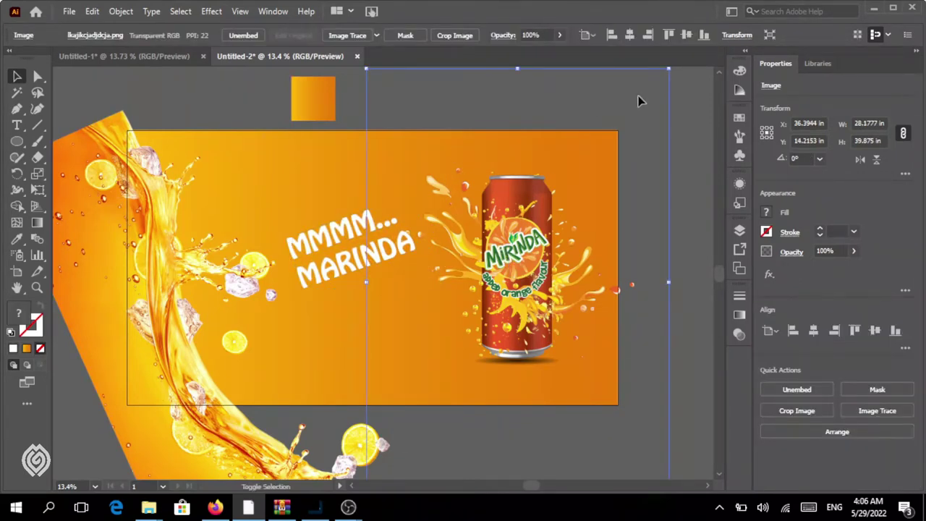
drag(669, 68, 638, 108)
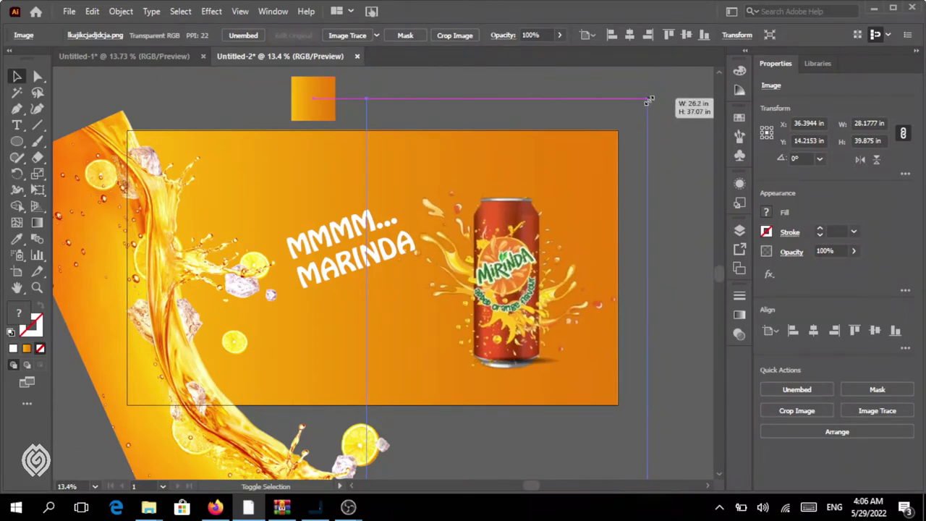
drag(509, 276, 524, 264)
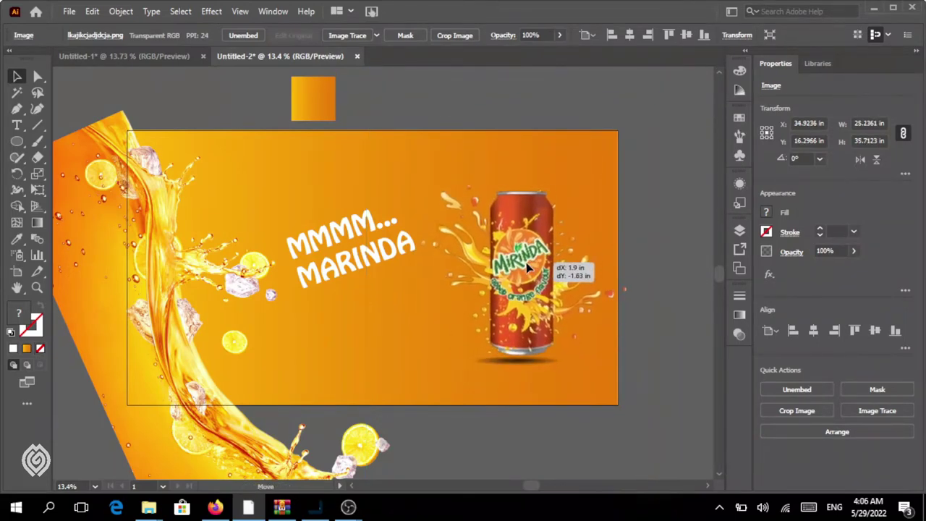
click(522, 357)
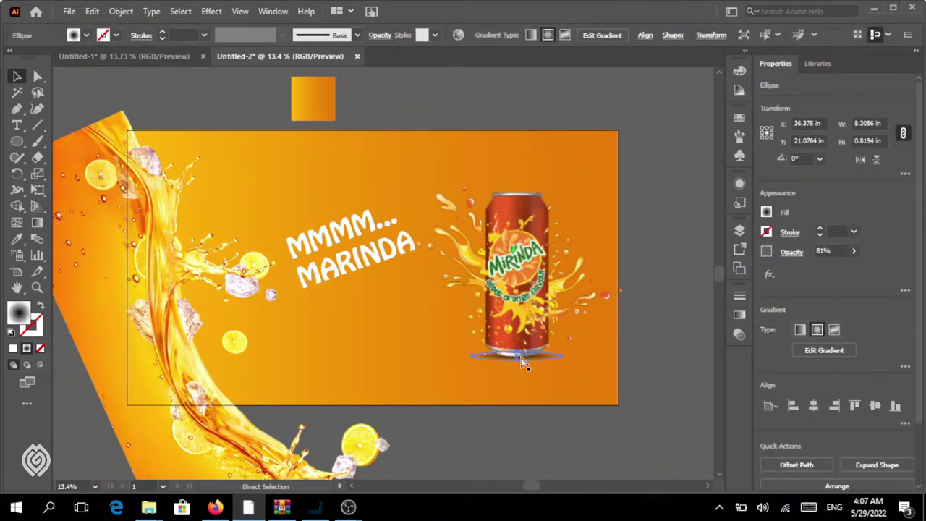
click(671, 354)
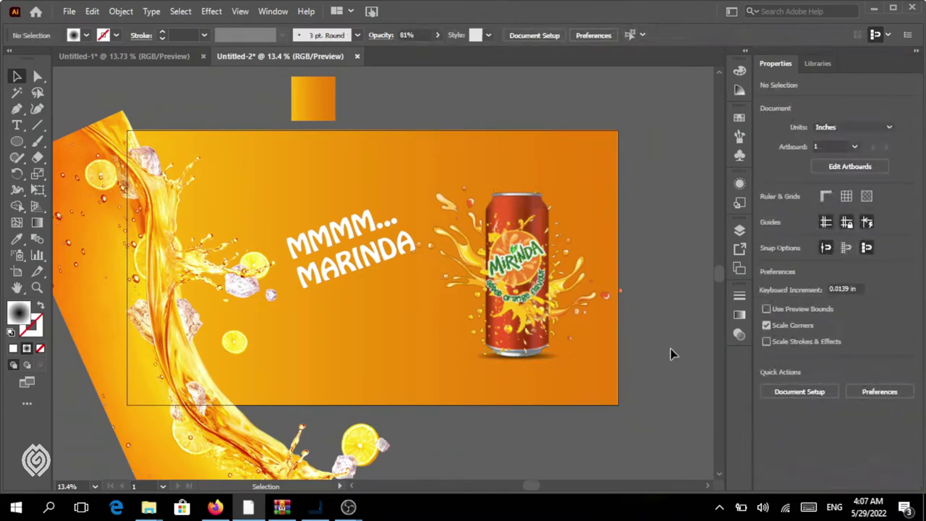
Step: Align the MMMM... MARINDA headline to the artboard's vertical centre
click(365, 267)
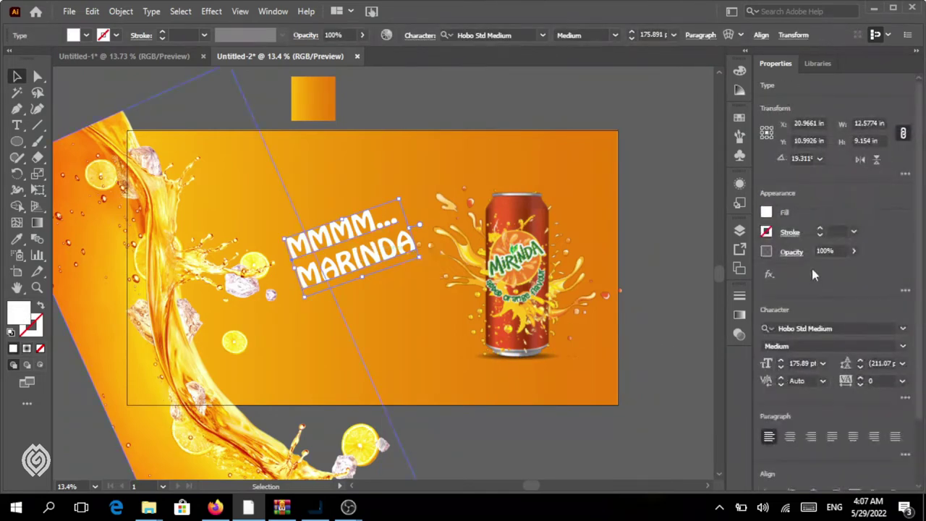
click(759, 35)
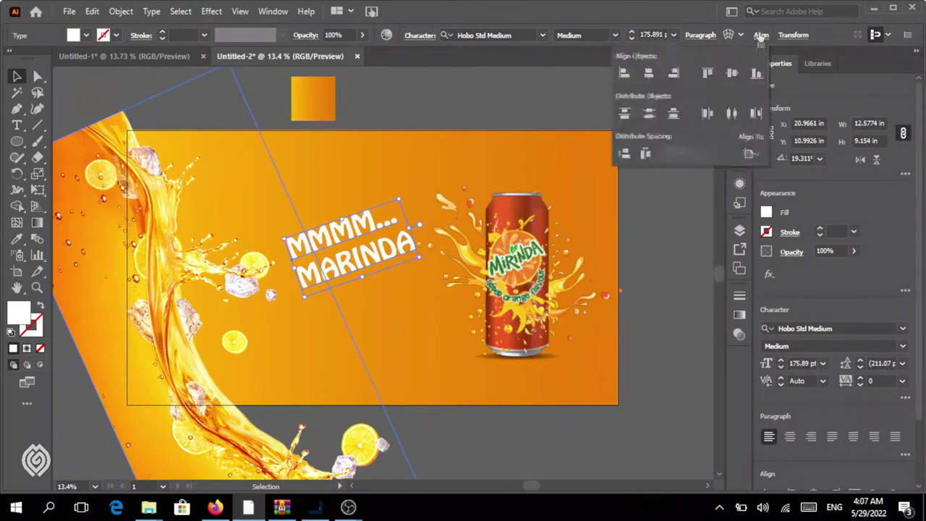
click(731, 73)
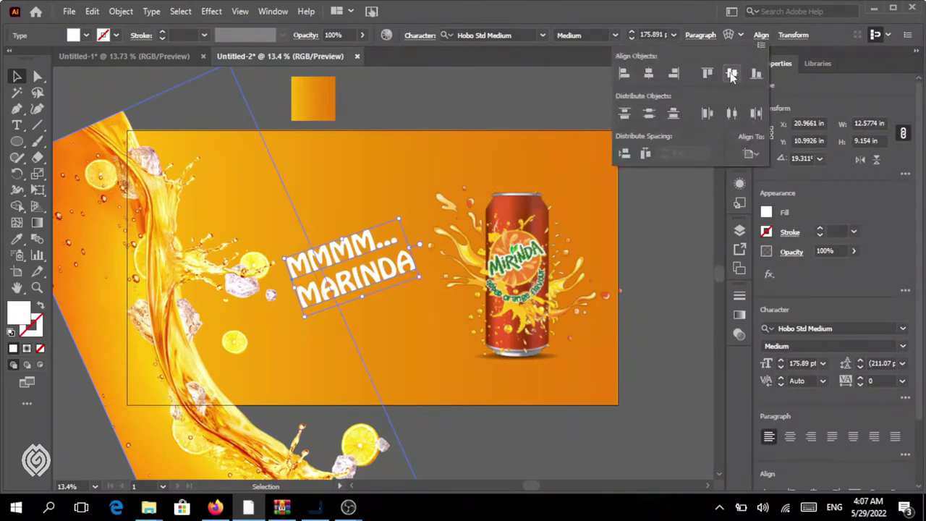
click(654, 262)
click(666, 258)
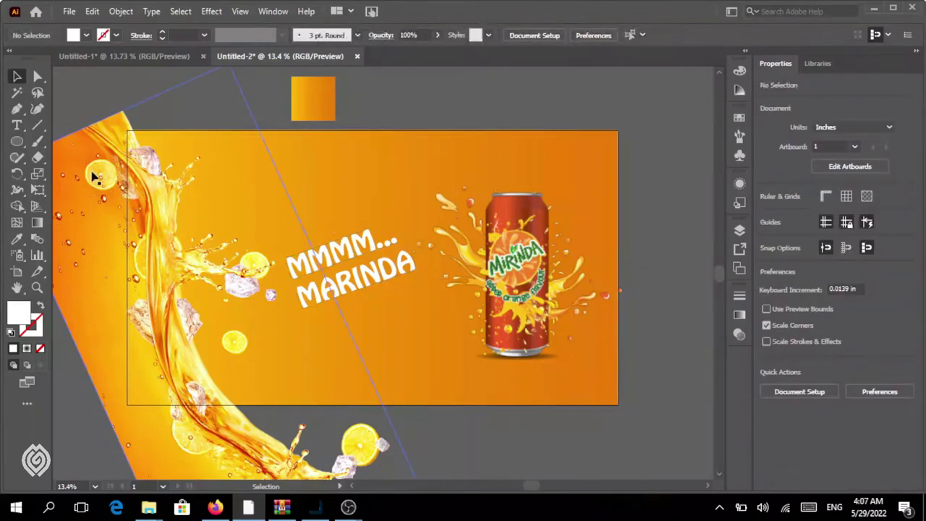
click(17, 125)
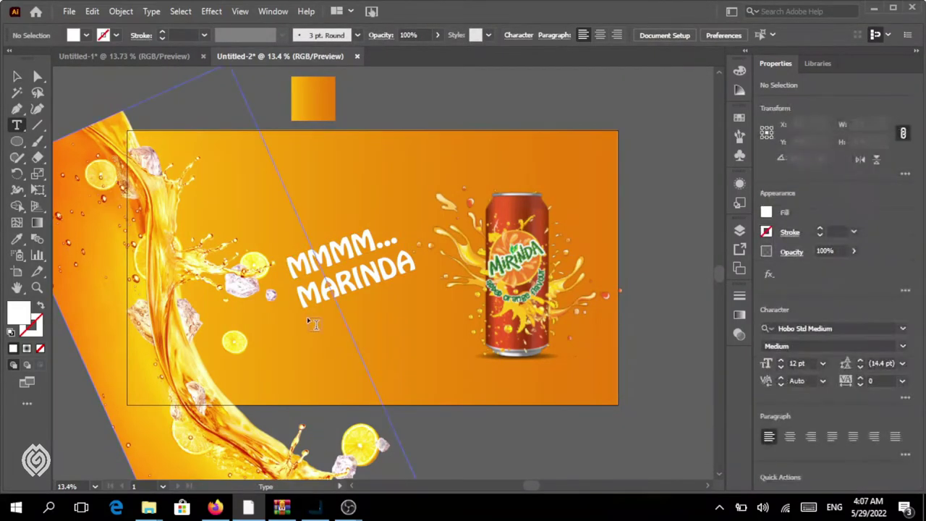
Step: Add a Lorem ipsum text area below the headline at 55 pt, centre-aligned
drag(308, 319, 411, 369)
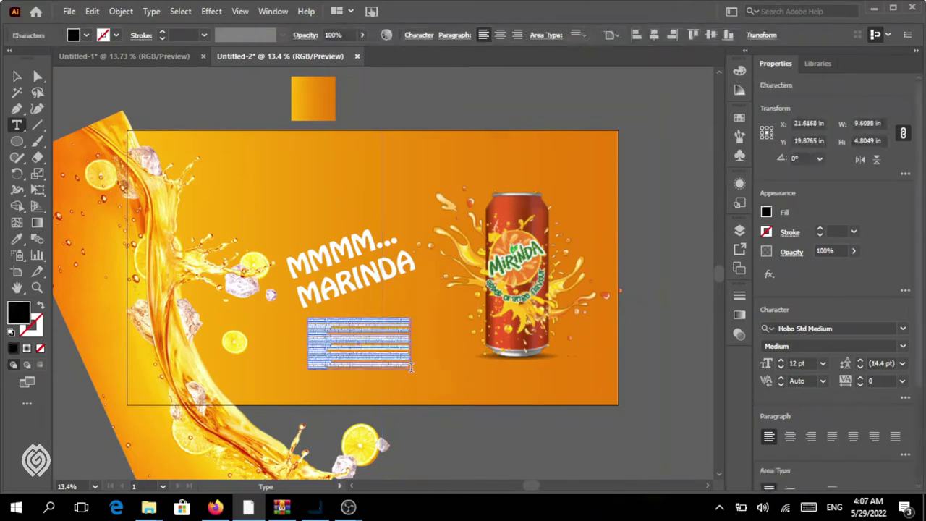
click(781, 361)
click(781, 361)
click(781, 362)
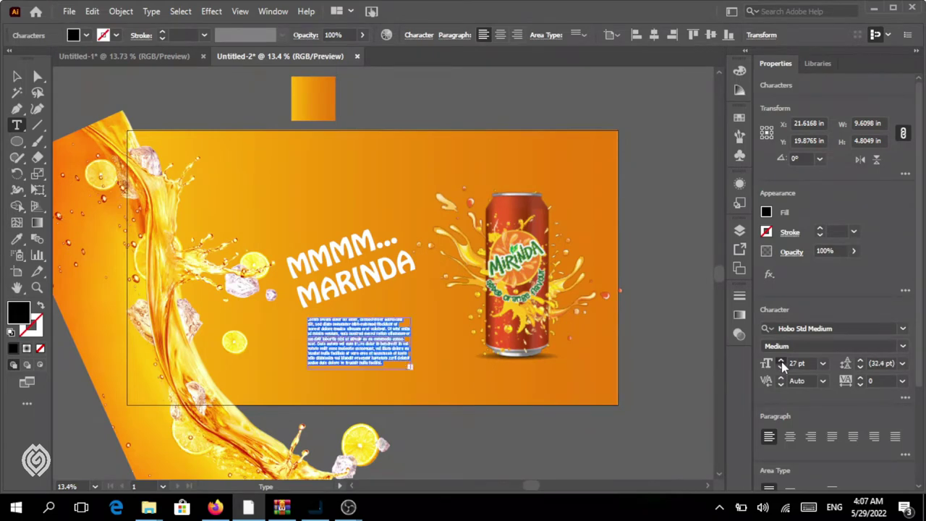
click(781, 361)
click(781, 361)
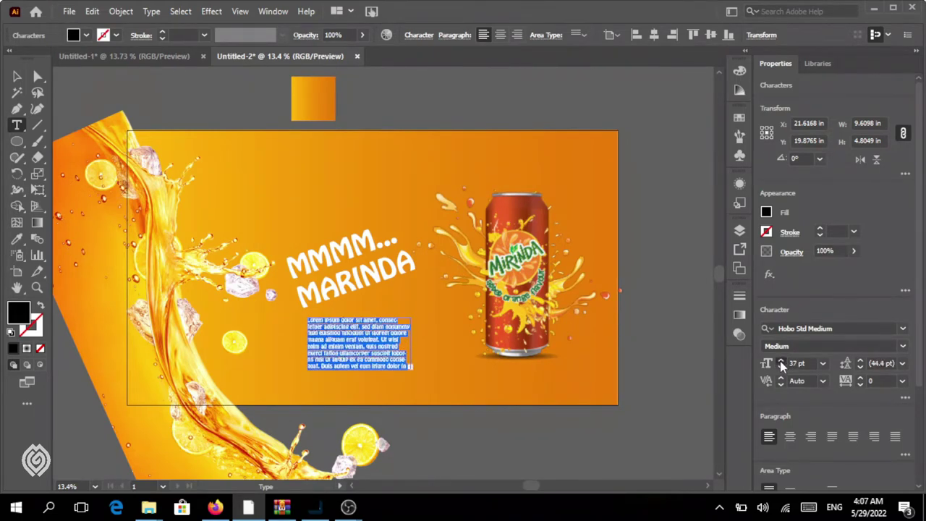
click(781, 362)
click(781, 362)
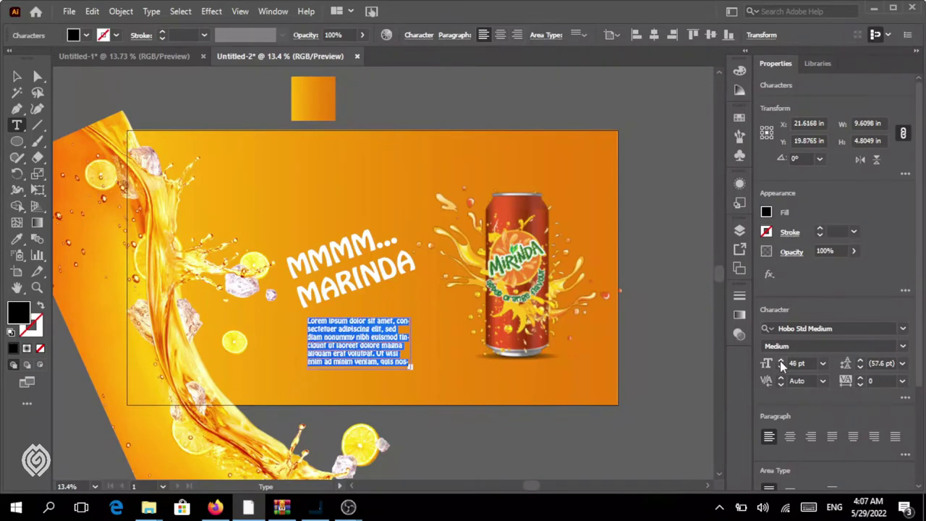
click(781, 361)
click(781, 362)
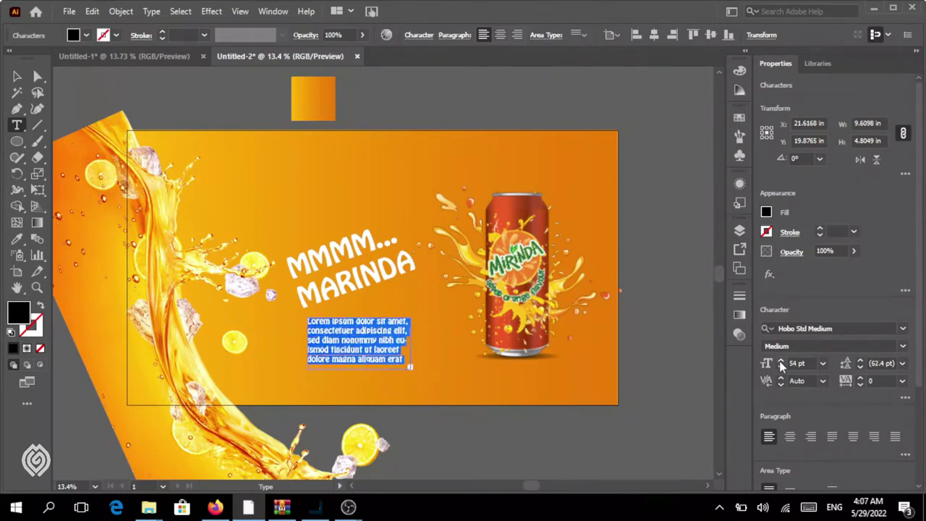
click(781, 361)
click(781, 362)
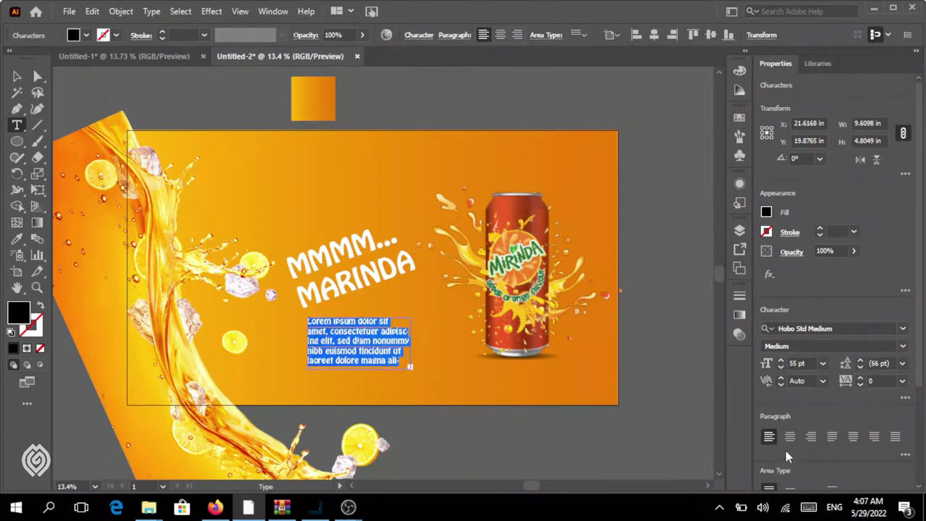
click(789, 437)
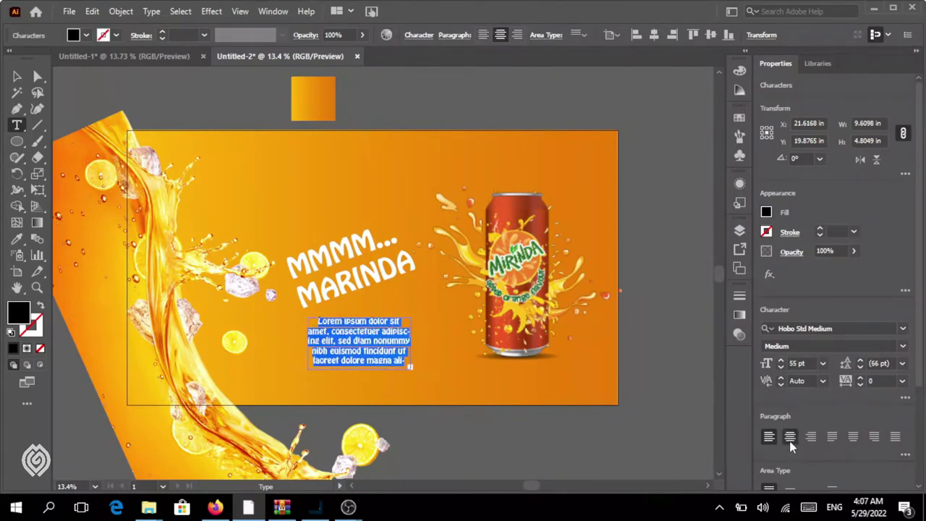
Step: Make the Lorem ipsum paragraph white and set its font to Futura Md BT
click(766, 212)
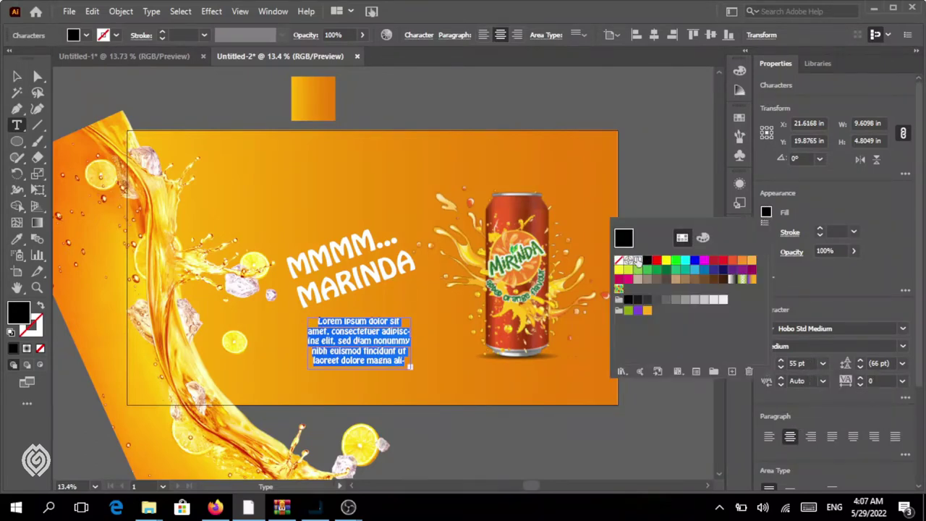
click(641, 260)
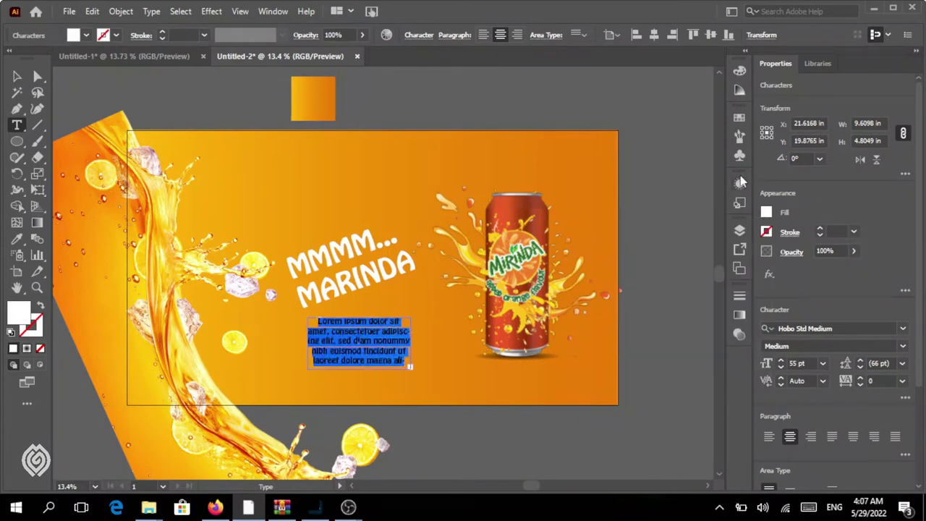
click(421, 36)
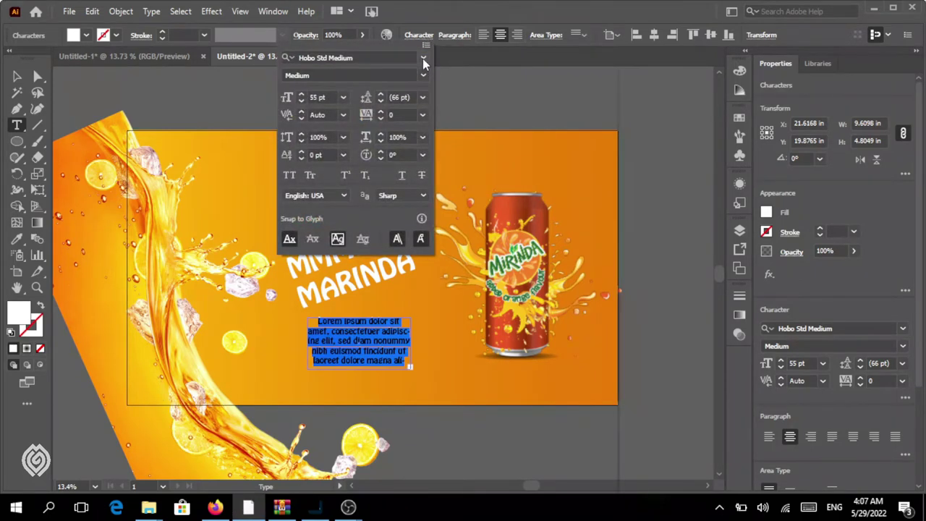
click(423, 57)
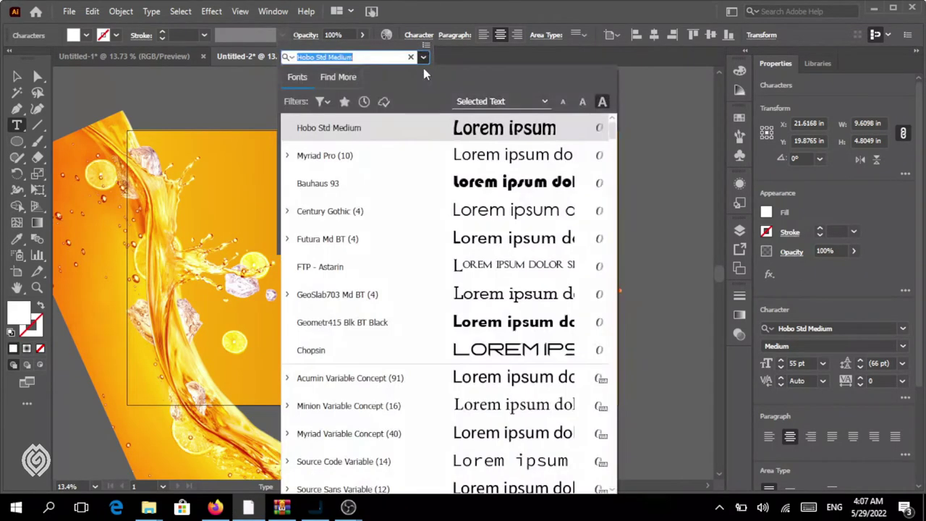
click(492, 238)
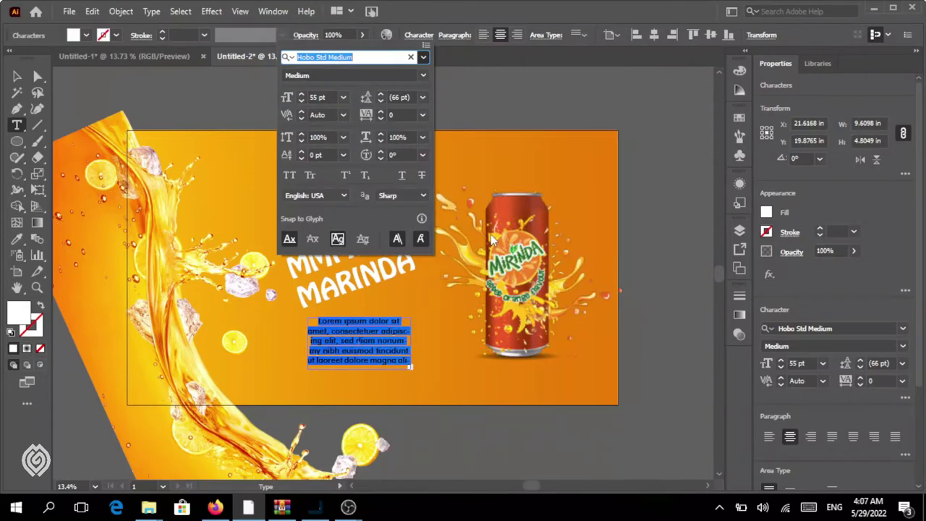
click(646, 247)
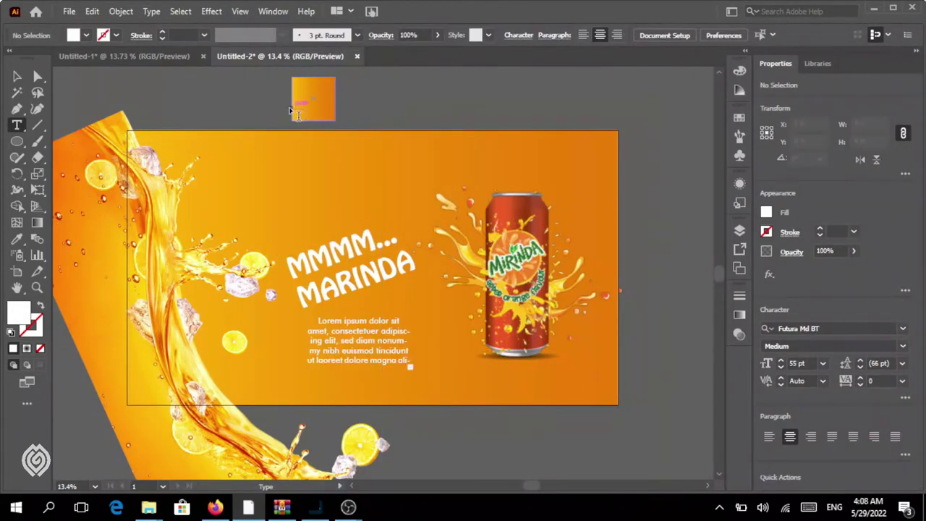
click(17, 76)
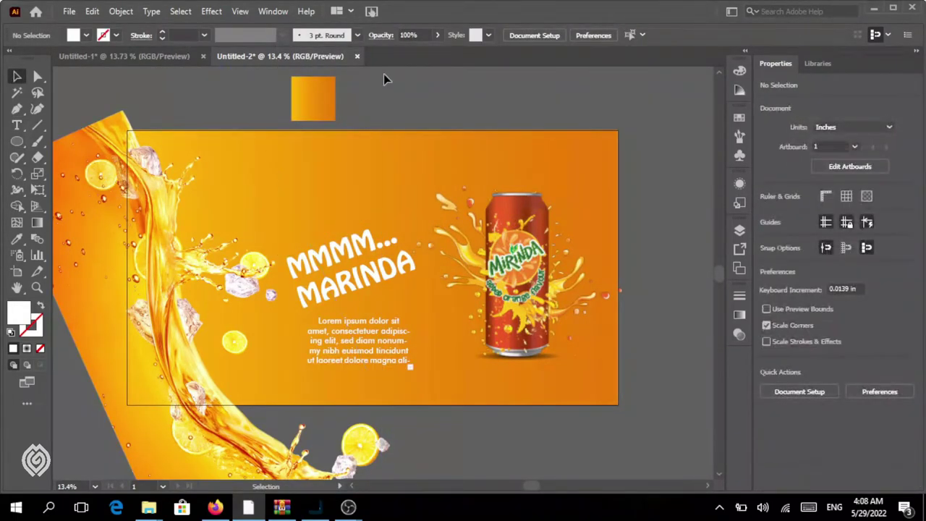
Step: Paste the green MIRINDA logo and move it to the artboard's upper-left corner
click(362, 205)
click(186, 109)
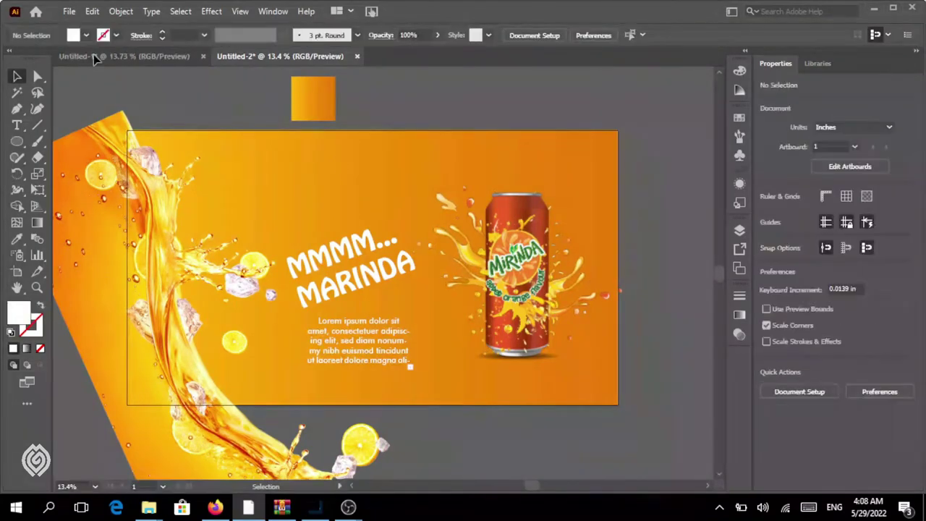
click(91, 11)
click(131, 89)
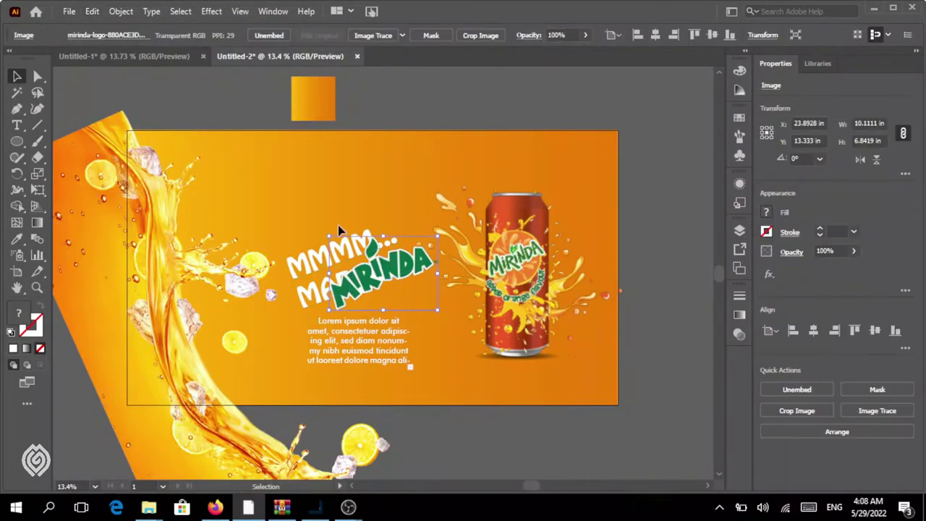
mouse_move(381, 279)
mouse_down()
mouse_move(231, 184)
mouse_move(233, 176)
mouse_move(240, 194)
mouse_up()
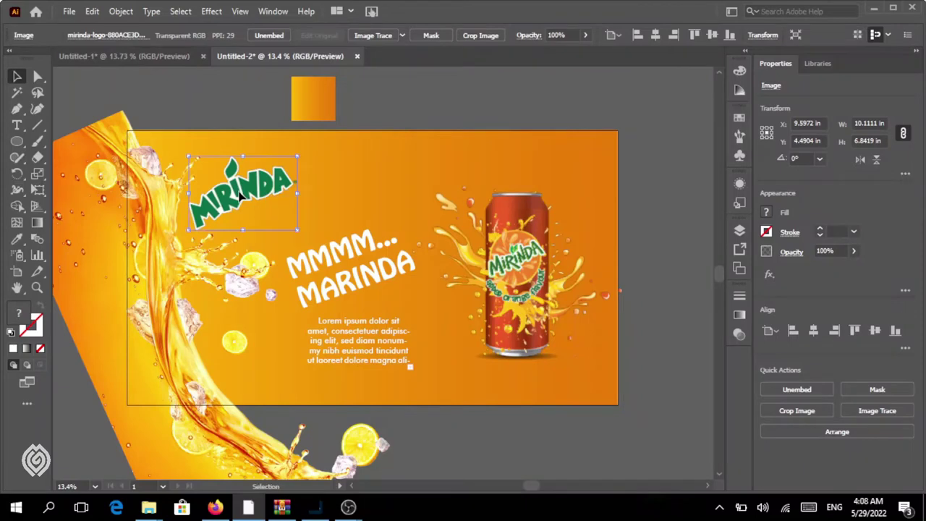
click(444, 82)
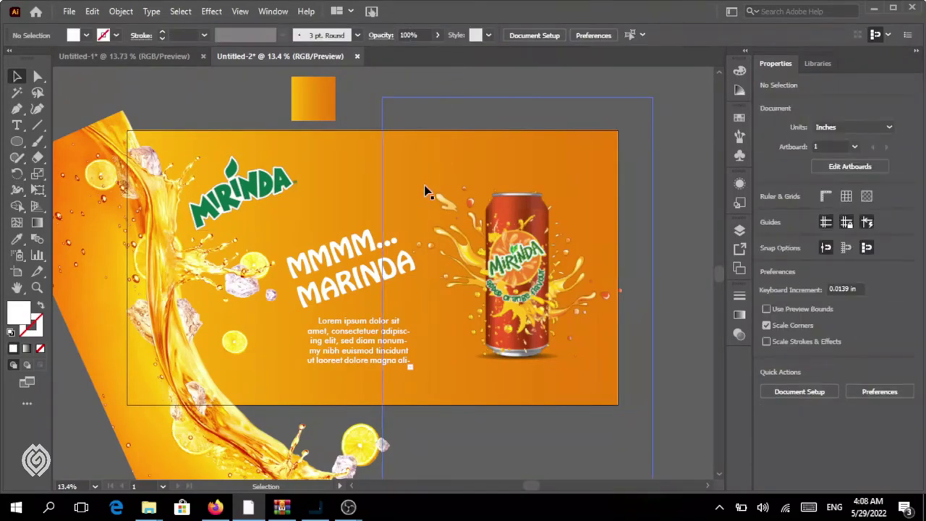
Step: Choose the Paintbrush and give it an 8 pt stroke weight
click(38, 143)
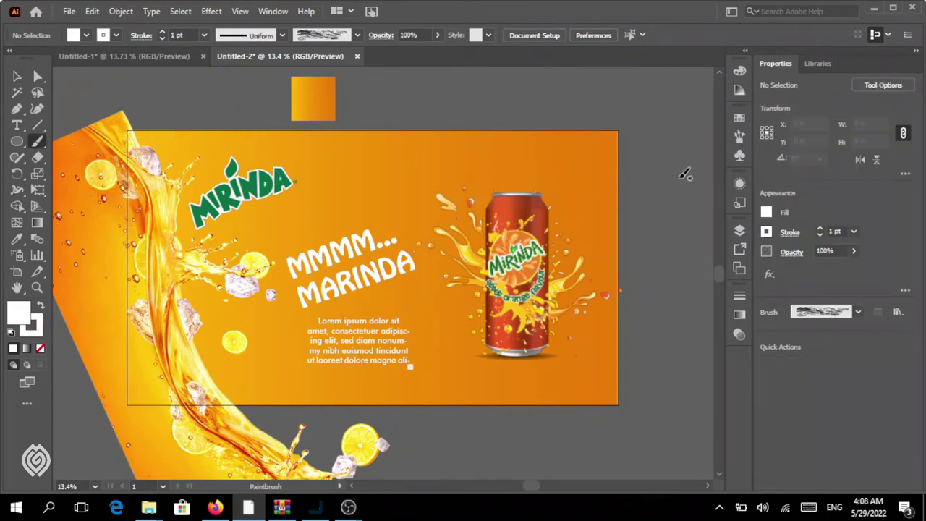
click(739, 136)
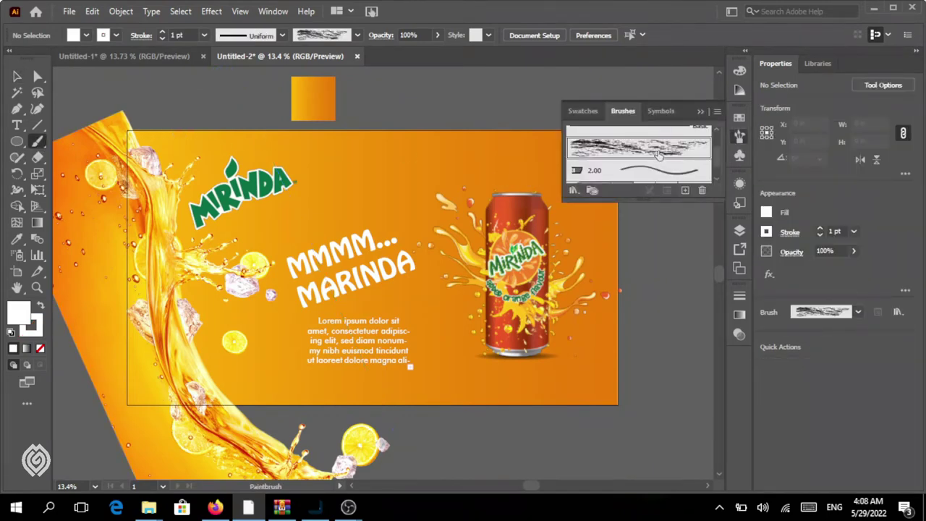
click(700, 112)
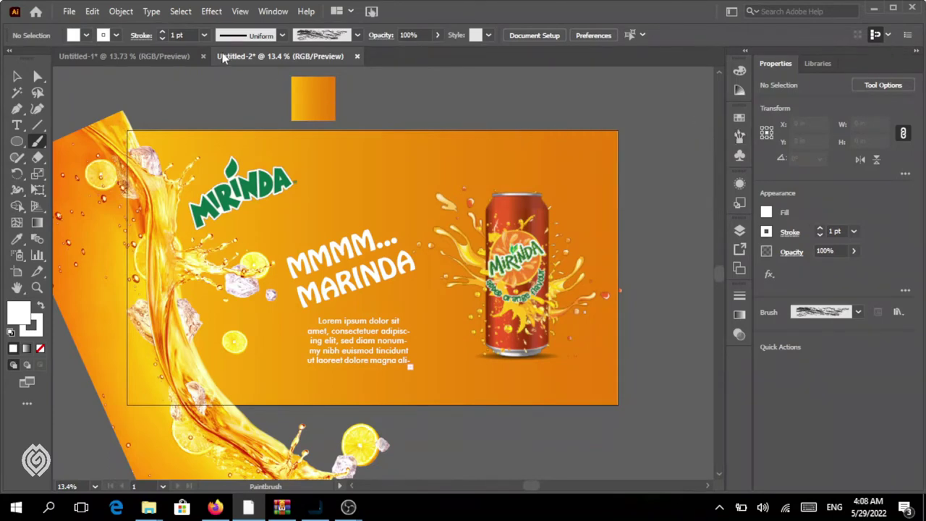
click(204, 35)
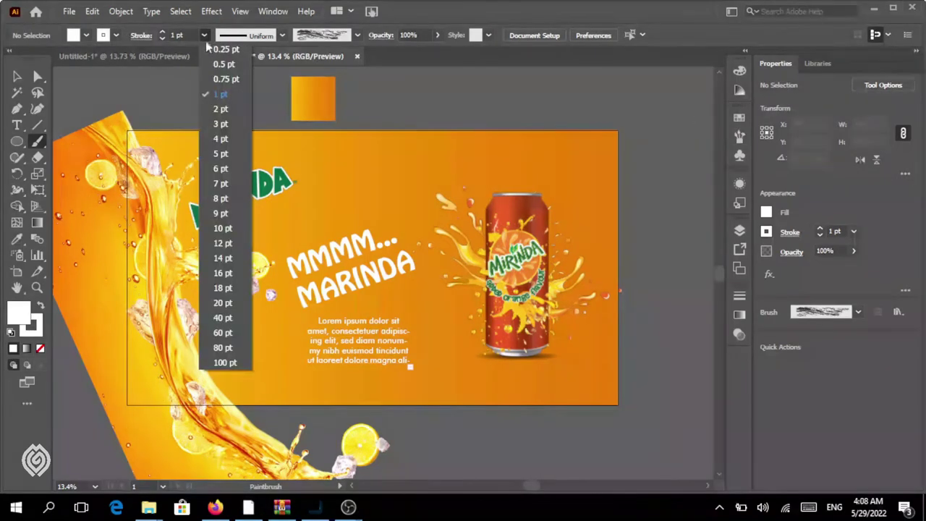
click(214, 194)
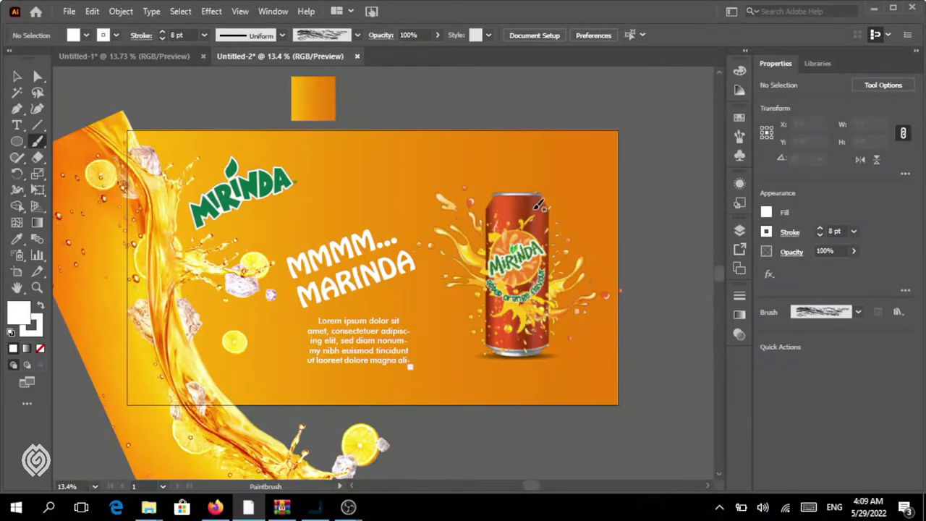
Step: Paint white grunge strokes in a chevron across the can area
drag(598, 160, 499, 250)
drag(591, 346, 625, 374)
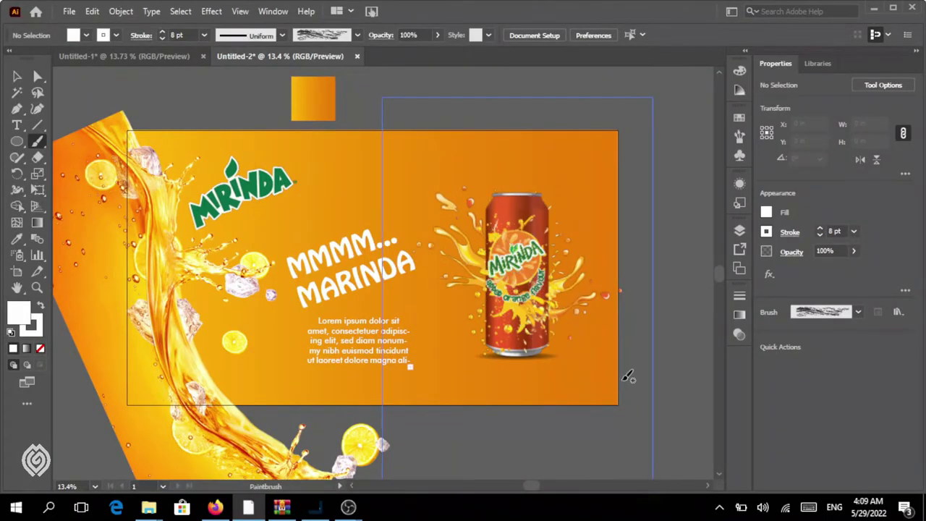
drag(632, 124, 559, 195)
drag(555, 394, 553, 396)
key(ctrl+z)
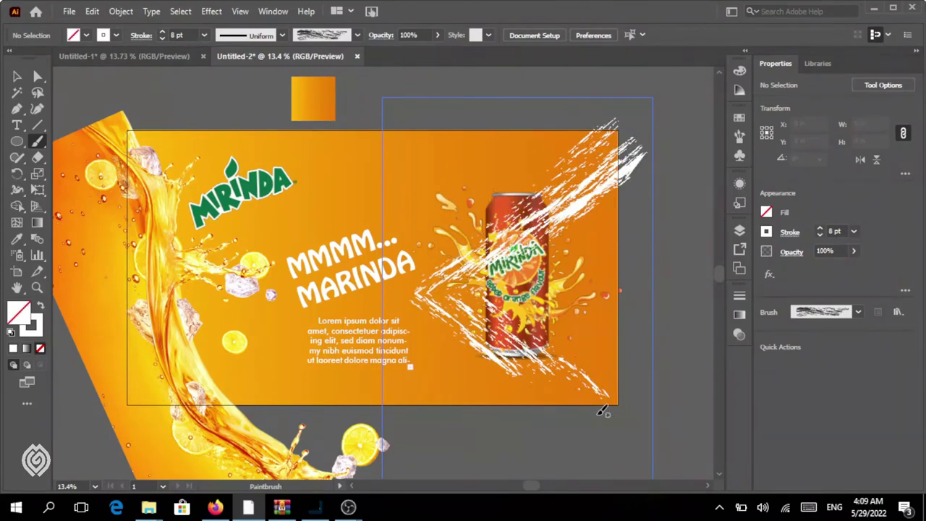
Step: Send the white brush stroke backward so it sits behind the can
click(17, 75)
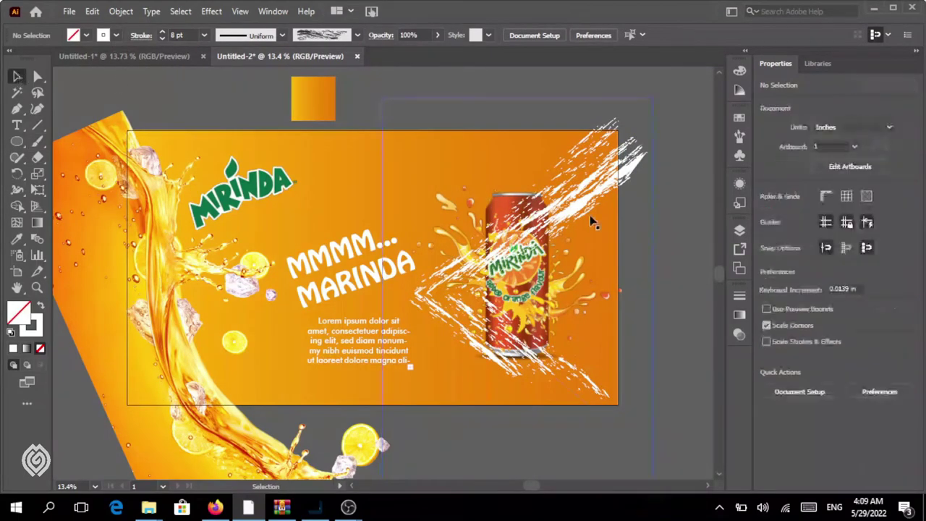
click(576, 194)
key(a)
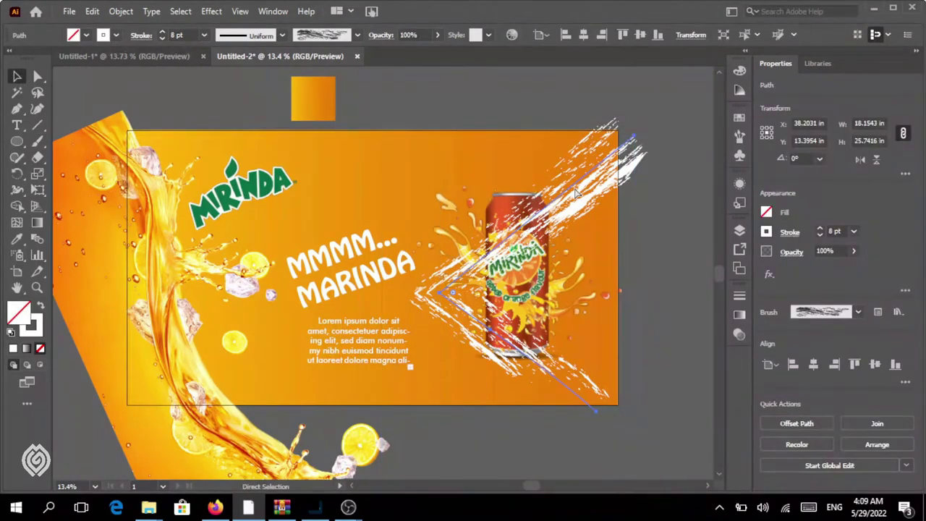
key(ctrl+bracketleft)
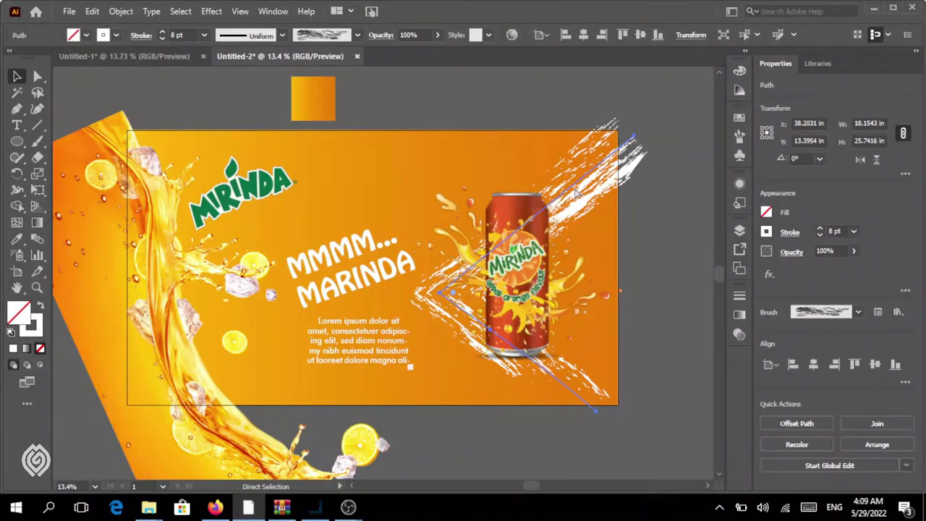
Step: Deselect the stroke and pick a thick grunge brush from the brush library
key(v)
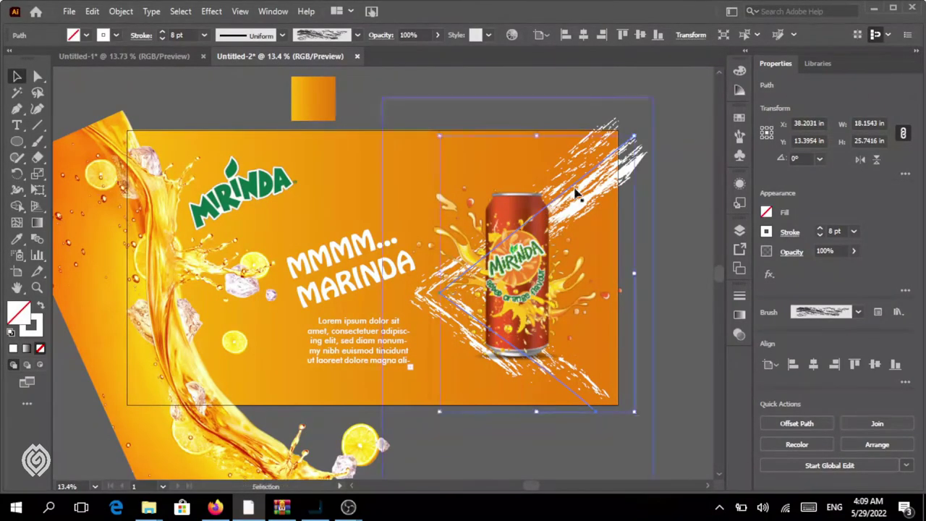
click(683, 222)
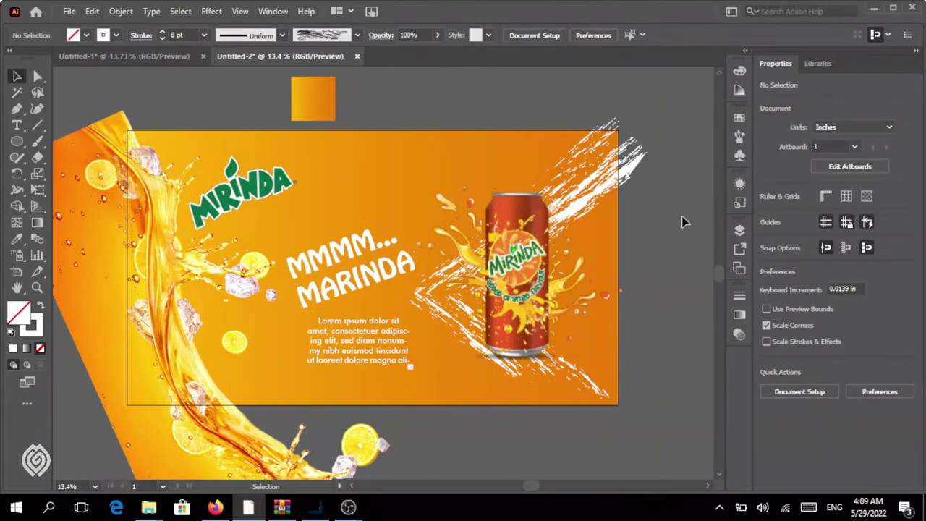
click(37, 141)
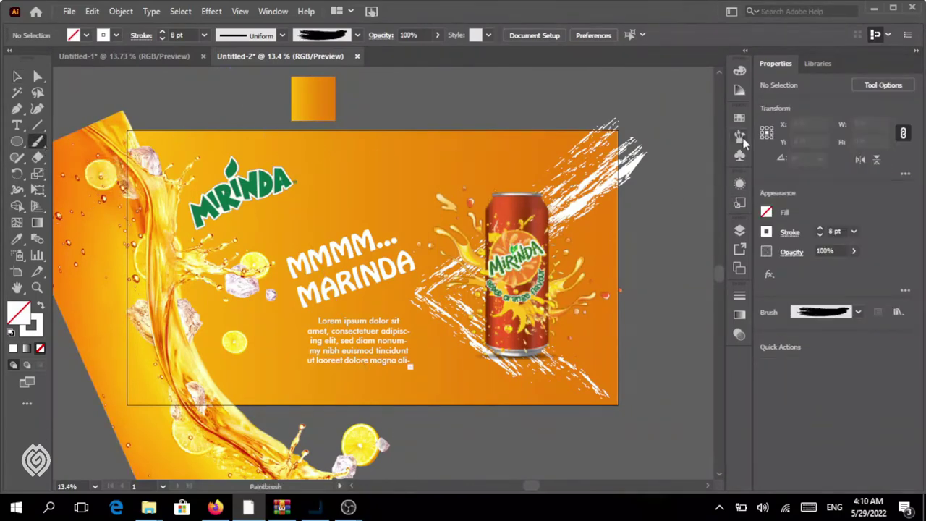
click(739, 137)
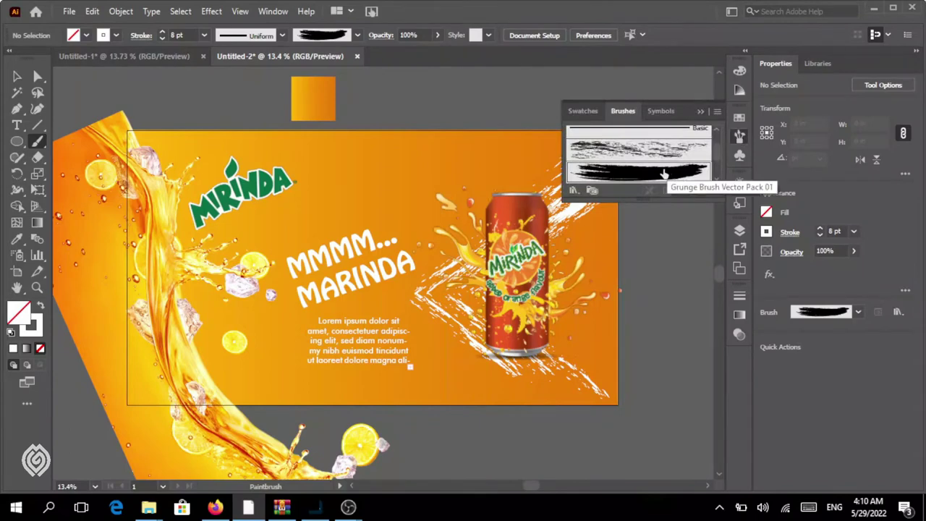
click(708, 109)
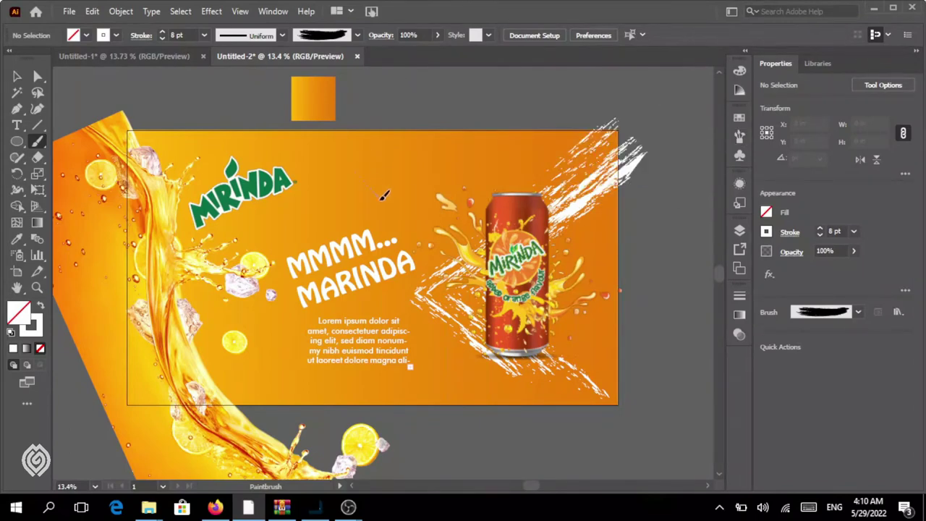
Step: Paint a small white 6 pt brush blob above the MMMM… headline
drag(384, 195, 400, 163)
key(ctrl+z)
key(ctrl+z)
key(ctrl+shift+z)
key(ctrl+z)
drag(417, 158, 417, 158)
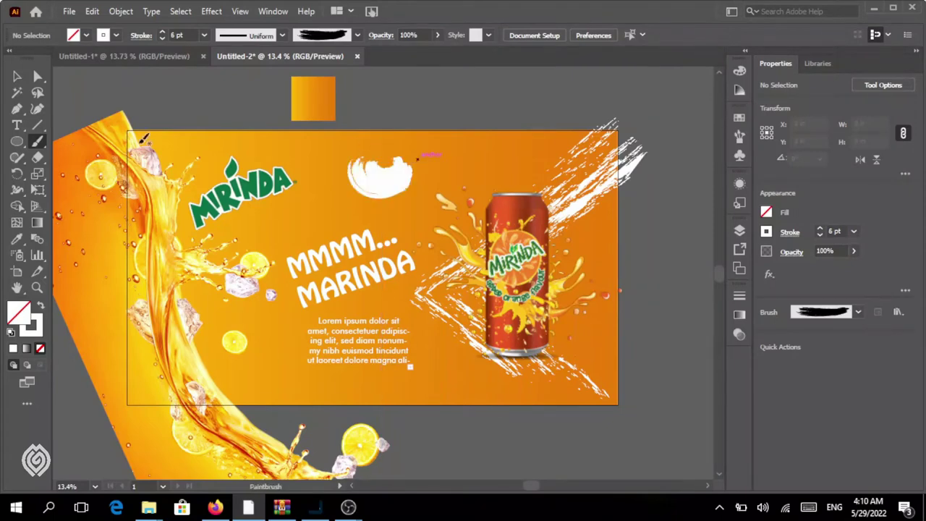
click(17, 77)
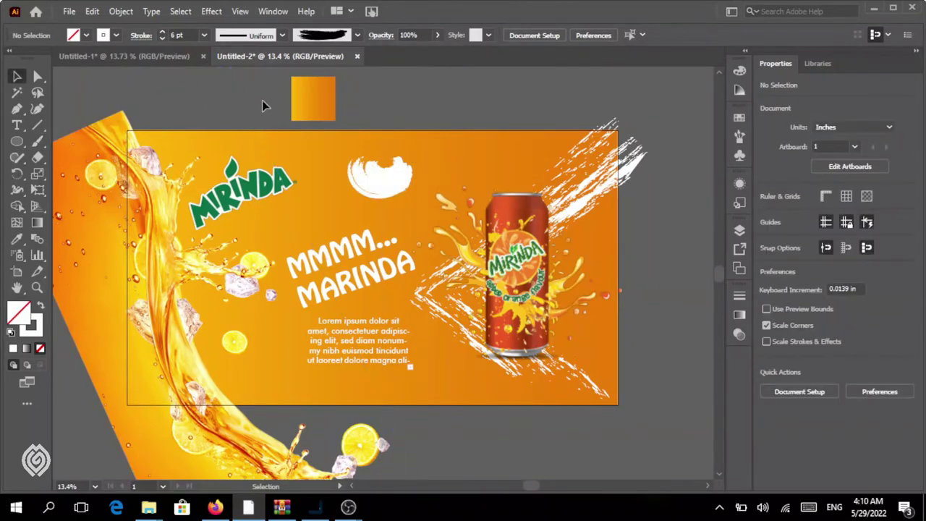
Step: Draw a green circle to the left of the body text
drag(376, 112, 376, 108)
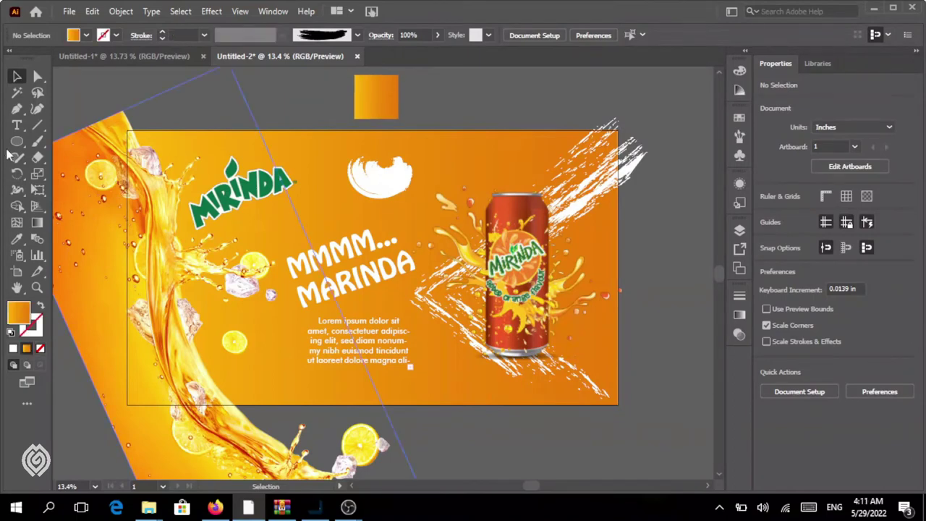
key(l)
key(ctrl+shift+a)
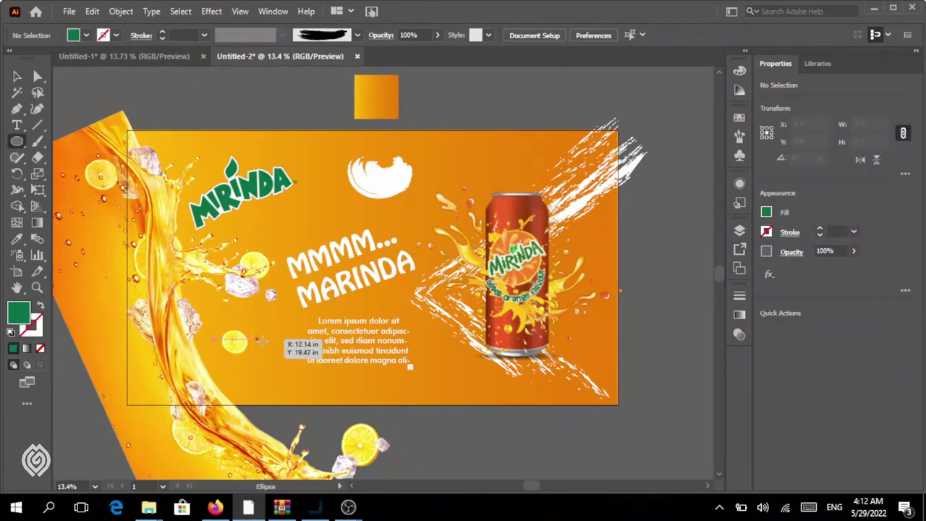
drag(261, 330, 279, 353)
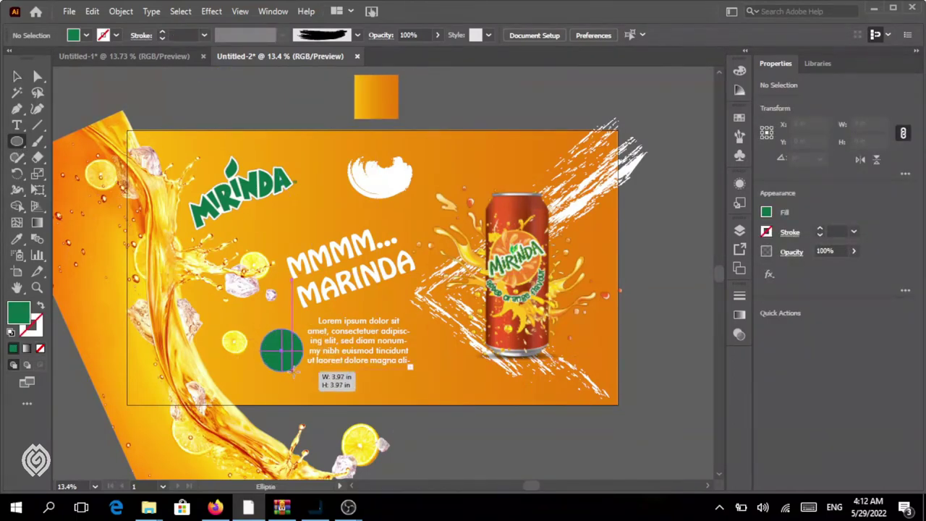
mouse_move(279, 353)
mouse_down()
mouse_move(309, 376)
mouse_move(277, 358)
mouse_up()
click(17, 76)
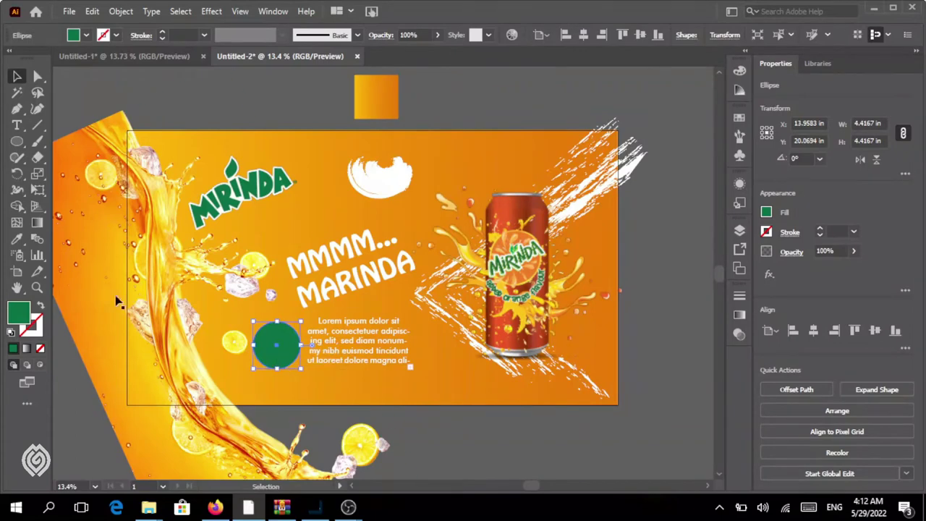
Step: Type '20% OFF' and set it in Bauhaus 93
click(17, 125)
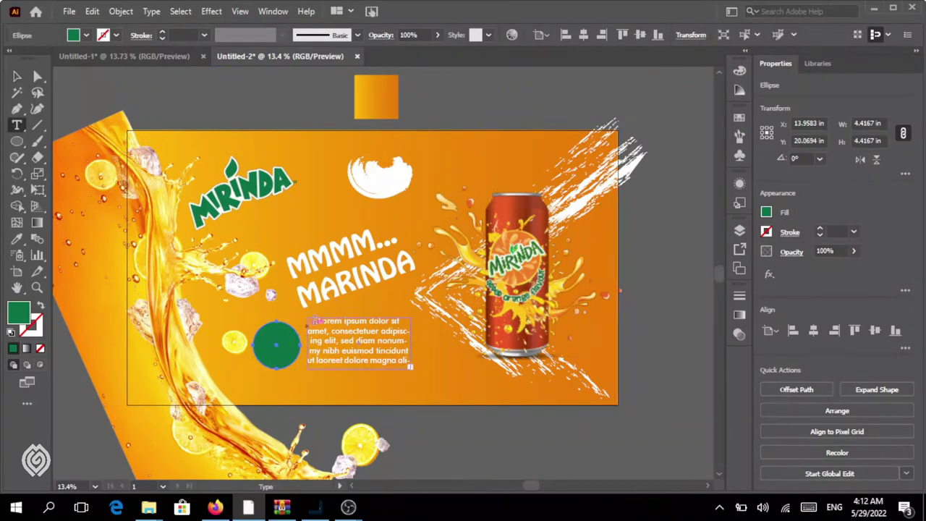
click(368, 303)
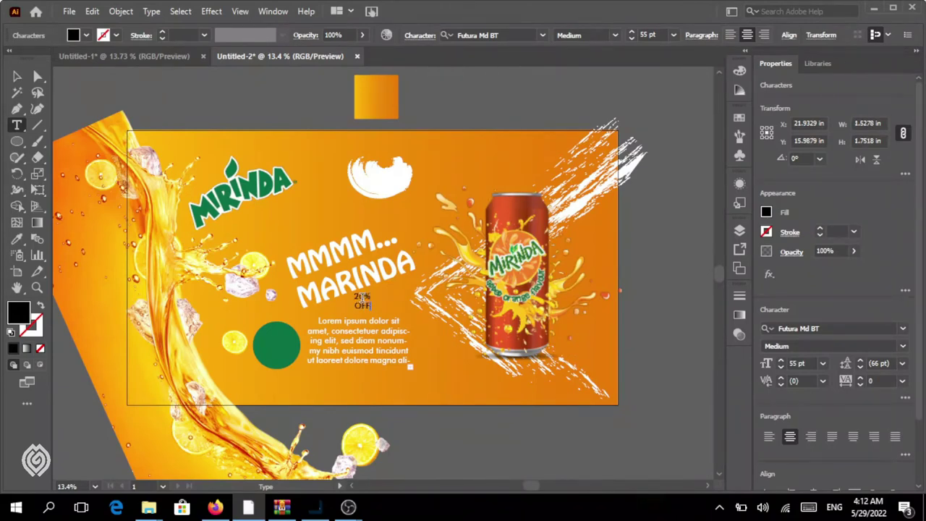
click(16, 76)
click(362, 299)
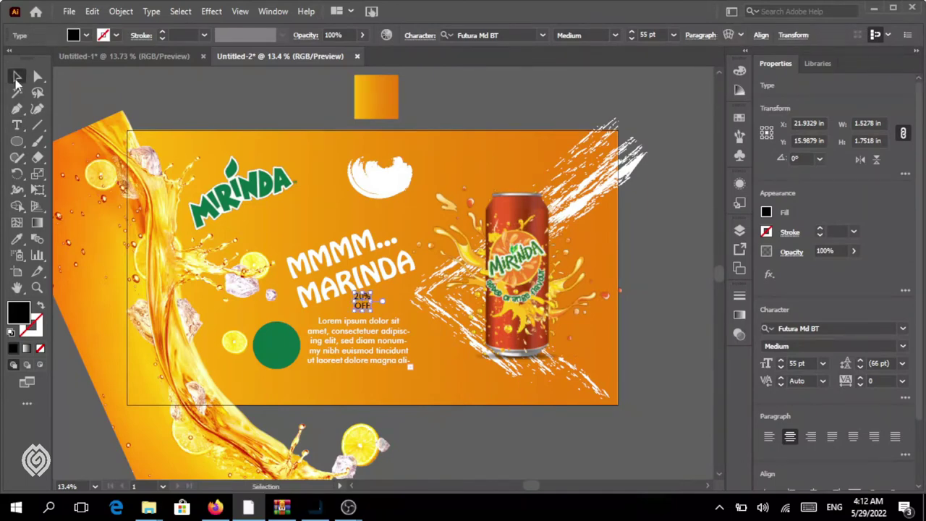
click(541, 34)
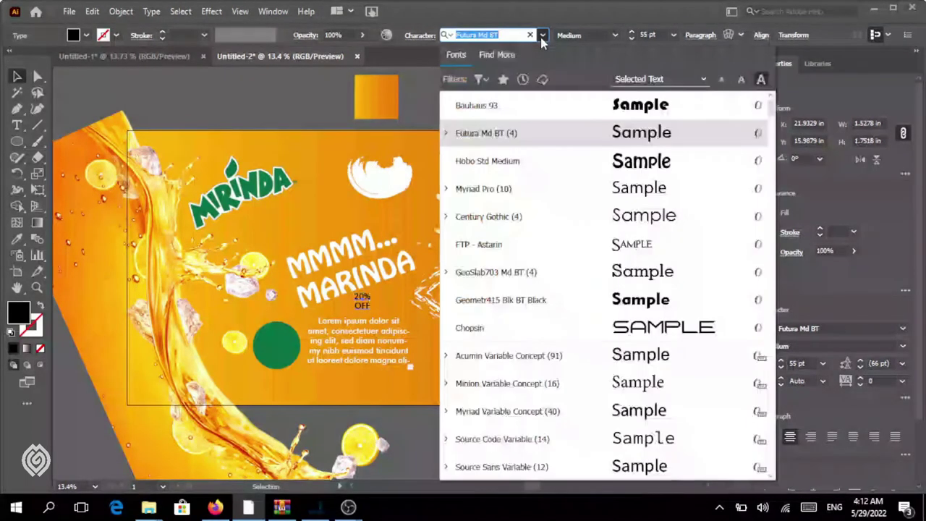
click(557, 94)
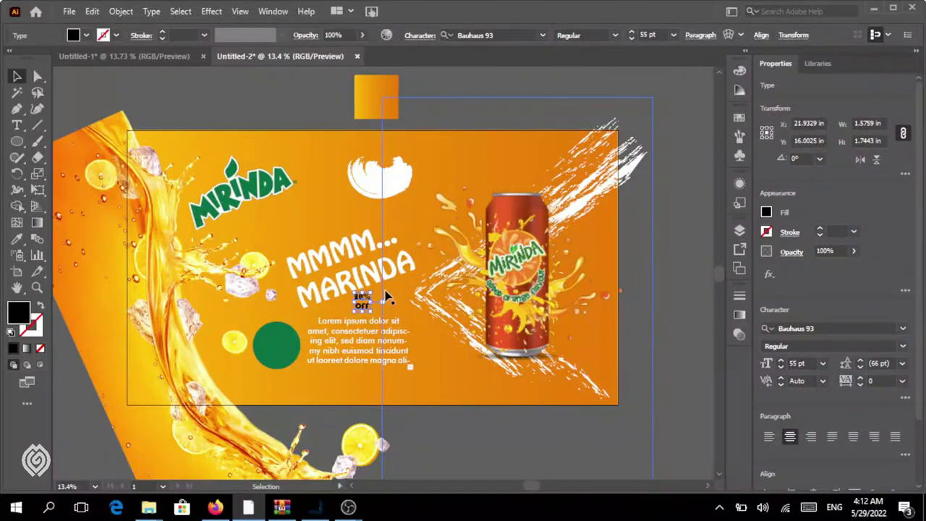
Step: Move the 20% OFF text onto the circle, make it white, and enlarge it
mouse_move(361, 302)
mouse_down()
mouse_move(287, 355)
mouse_move(277, 349)
mouse_up()
click(766, 212)
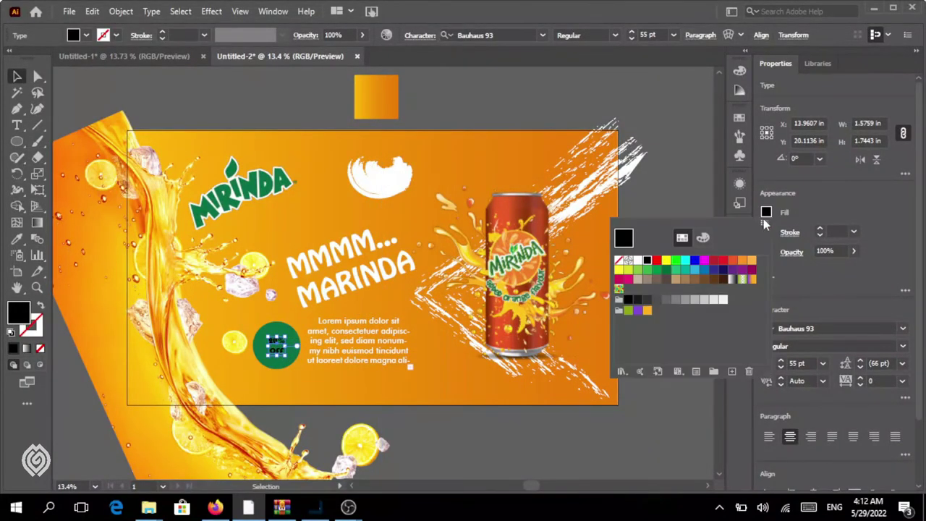
click(640, 261)
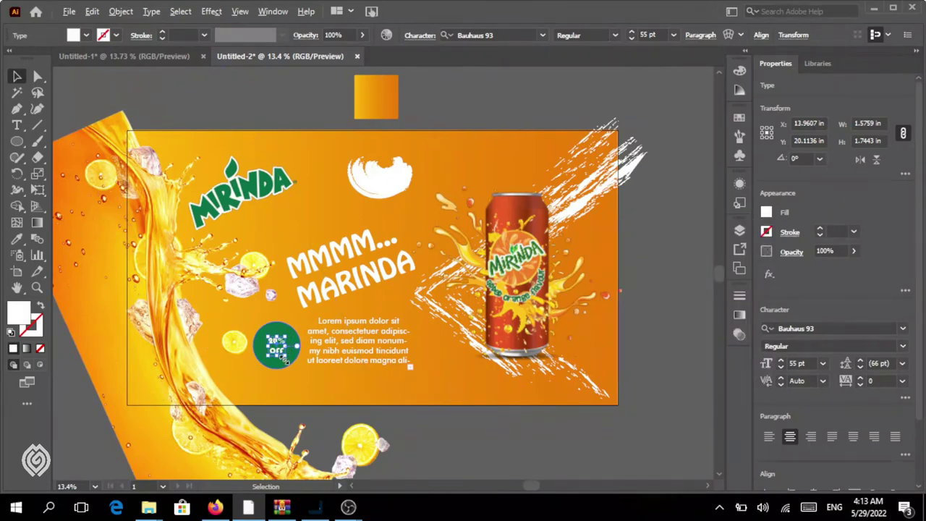
drag(284, 358, 298, 367)
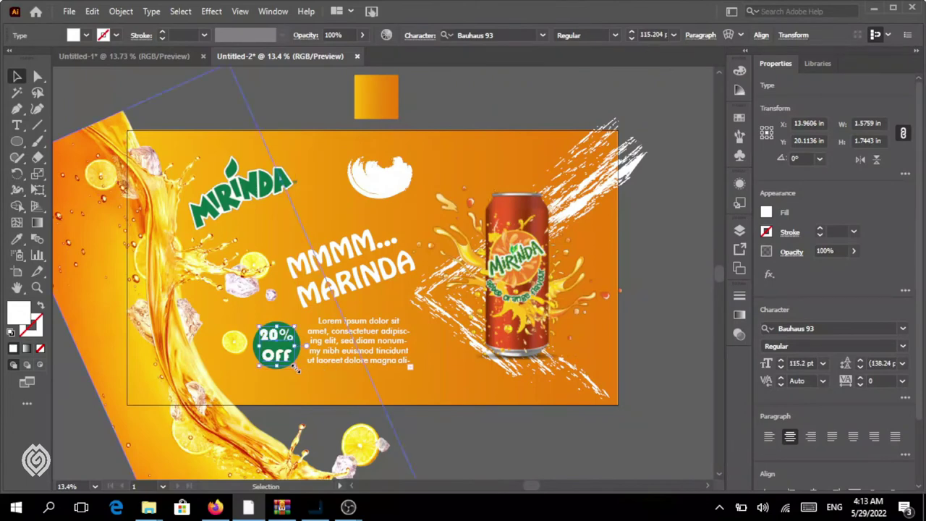
Step: Set the 20% OFF badge text leading to 94 pt
click(421, 35)
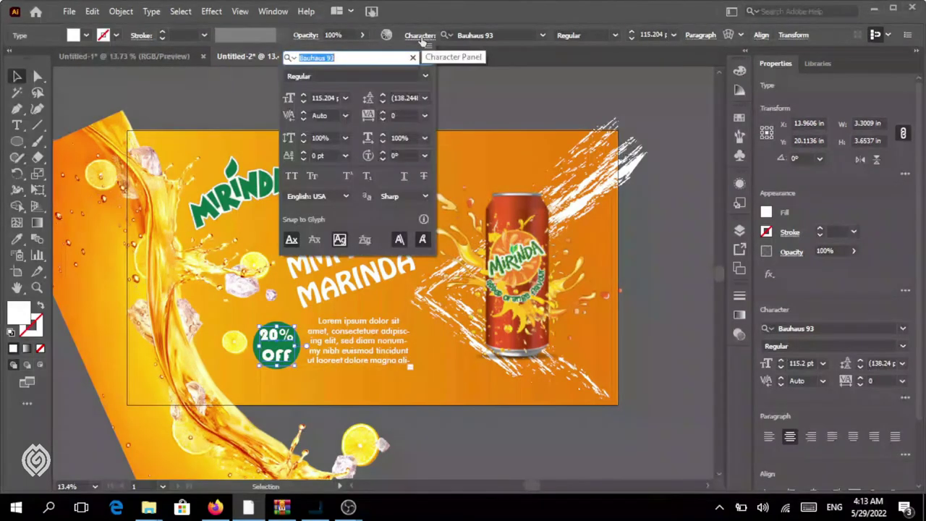
click(426, 98)
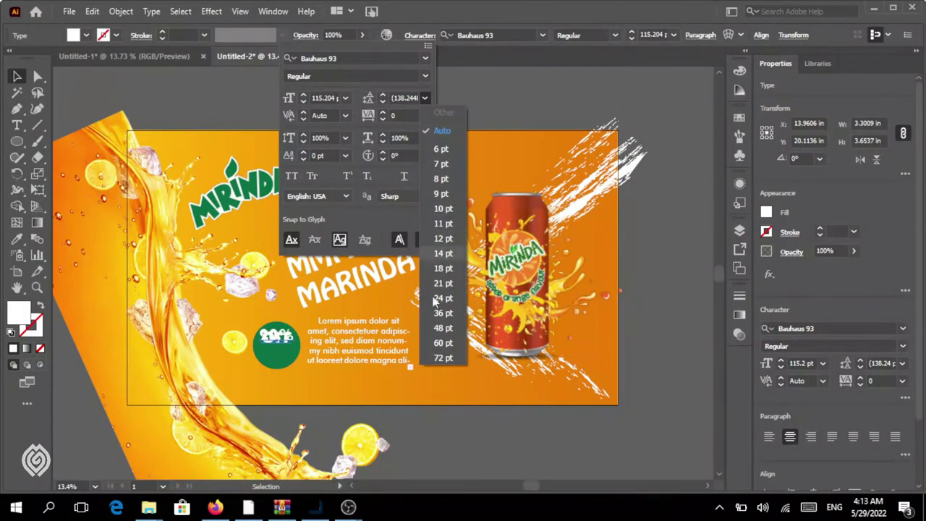
click(441, 362)
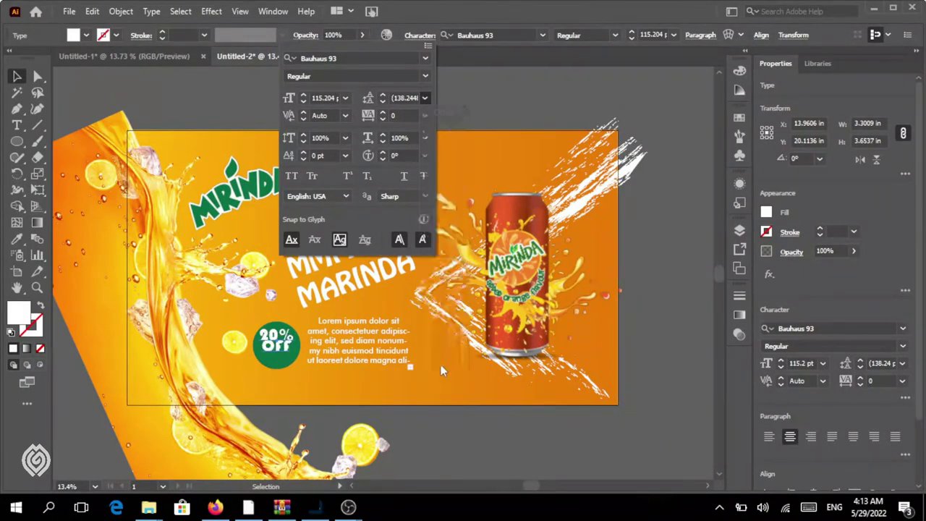
click(382, 95)
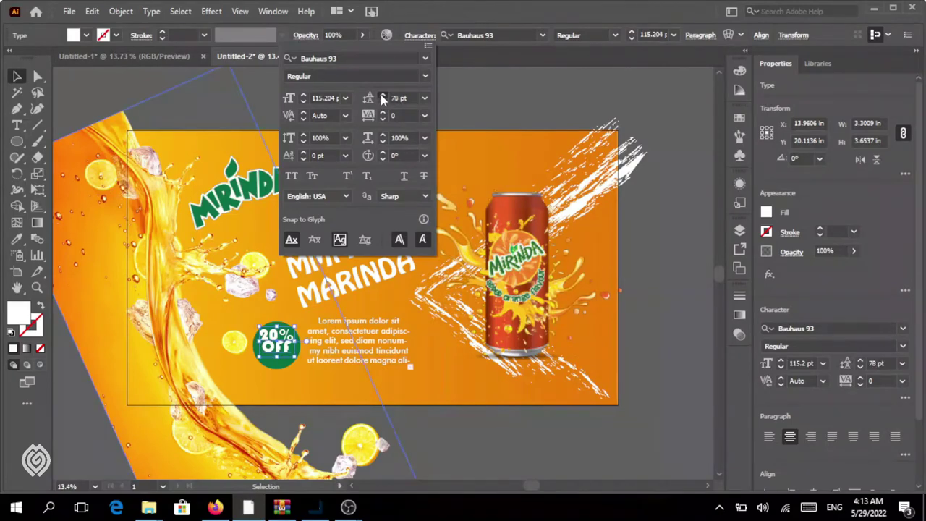
click(506, 84)
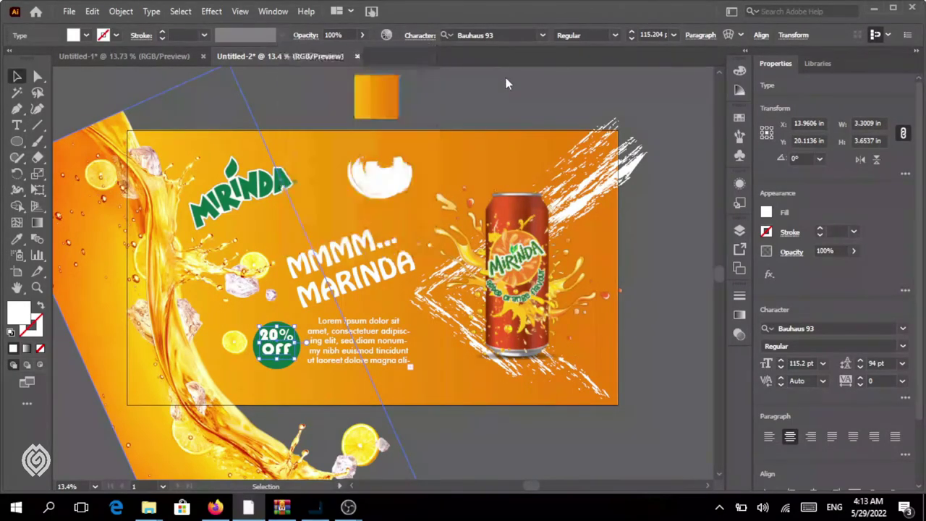
Step: Nudge the 20% OFF text slightly lower inside the green circle
drag(278, 353, 278, 357)
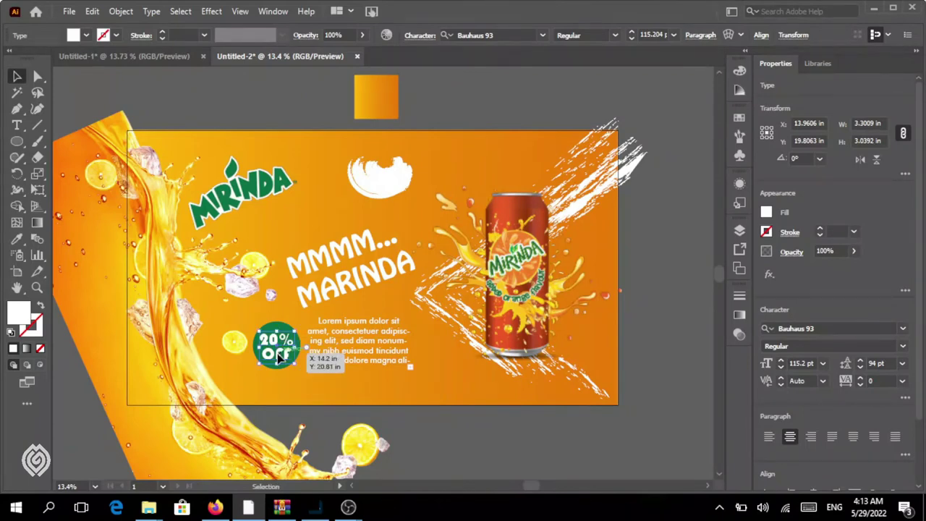
drag(278, 357, 279, 358)
click(467, 84)
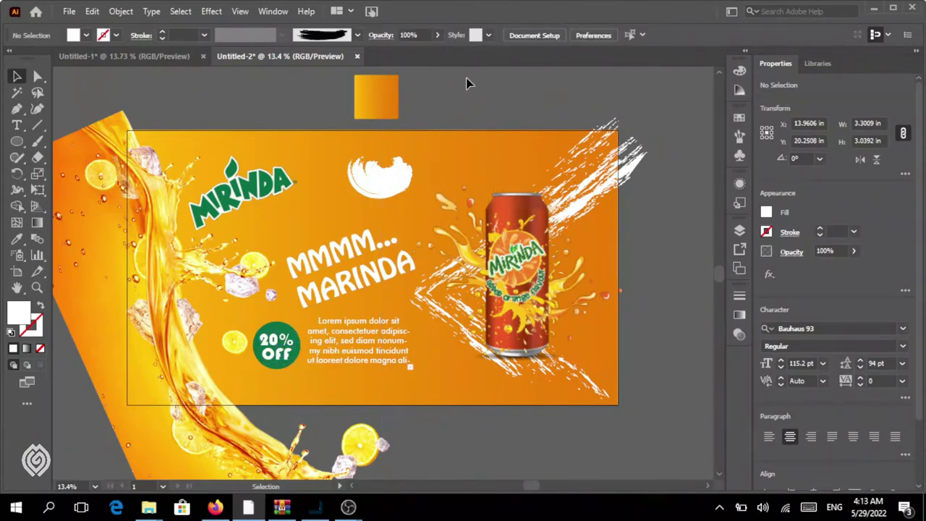
Step: Create a 45.7083 × 25.5 in rectangle centred on the artboard
drag(16, 141, 62, 145)
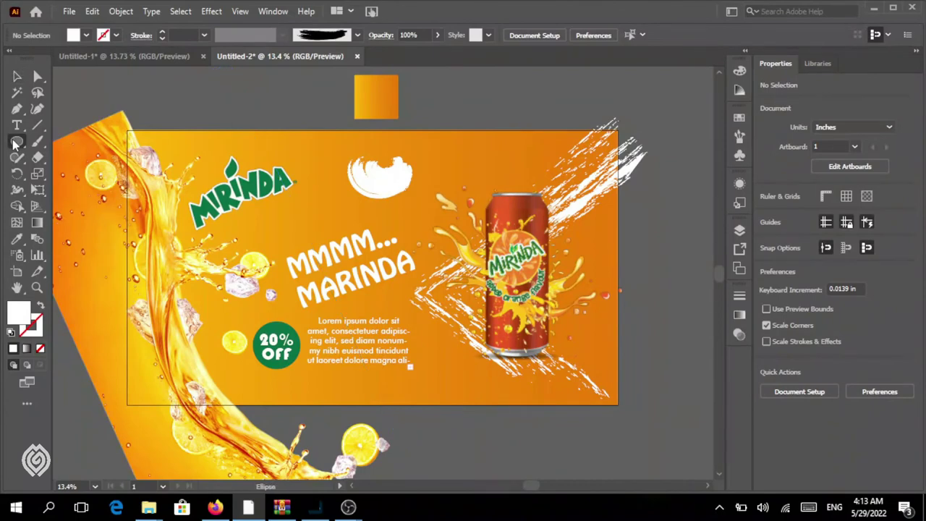
click(61, 143)
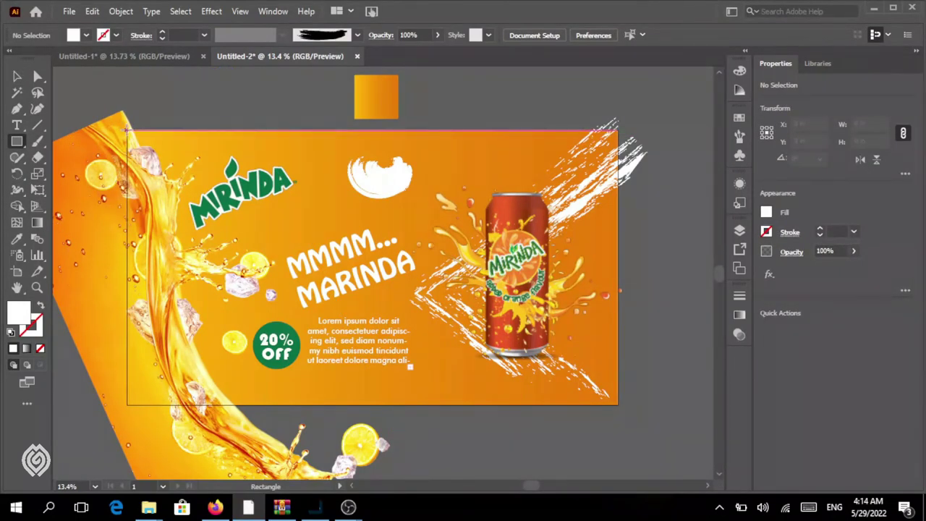
click(337, 205)
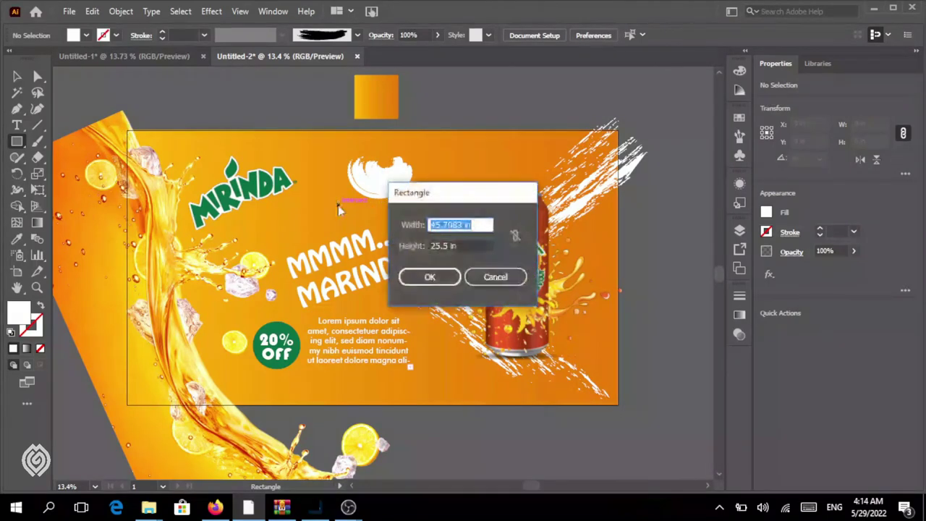
click(429, 278)
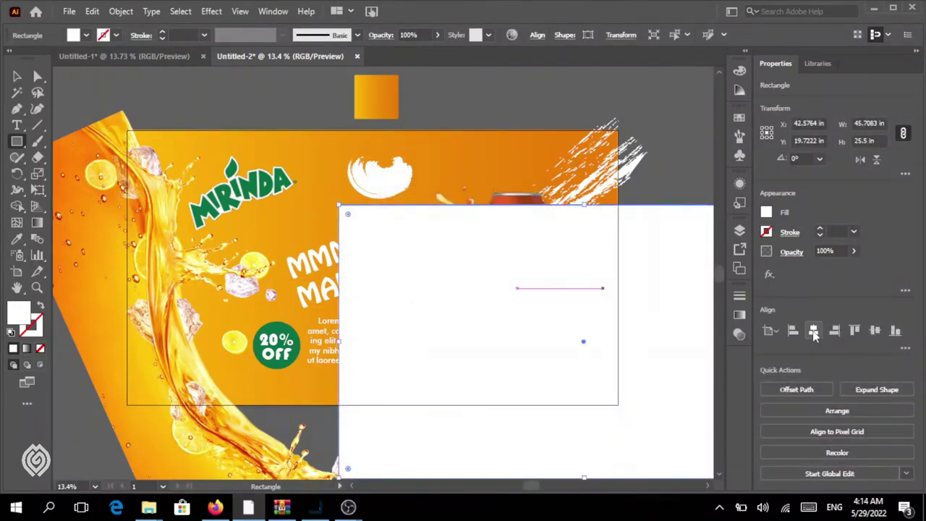
click(814, 330)
click(874, 331)
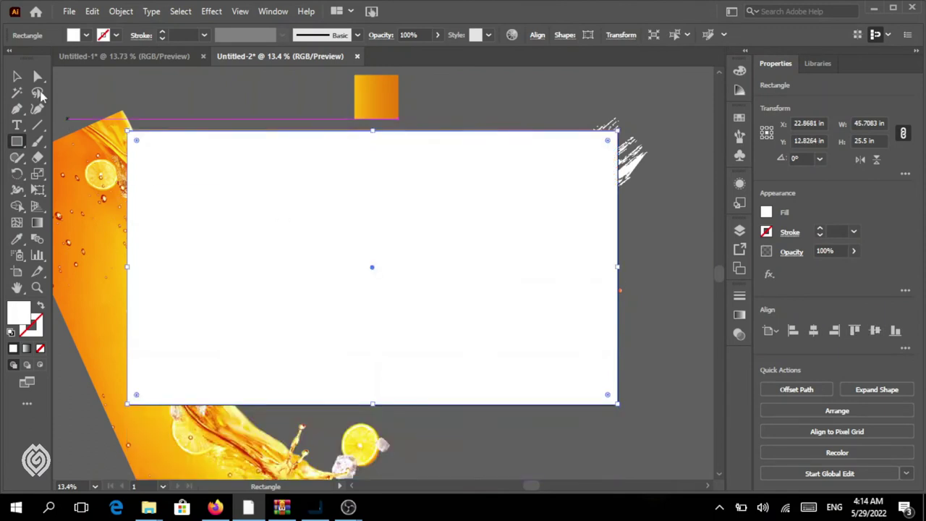
click(17, 76)
click(119, 97)
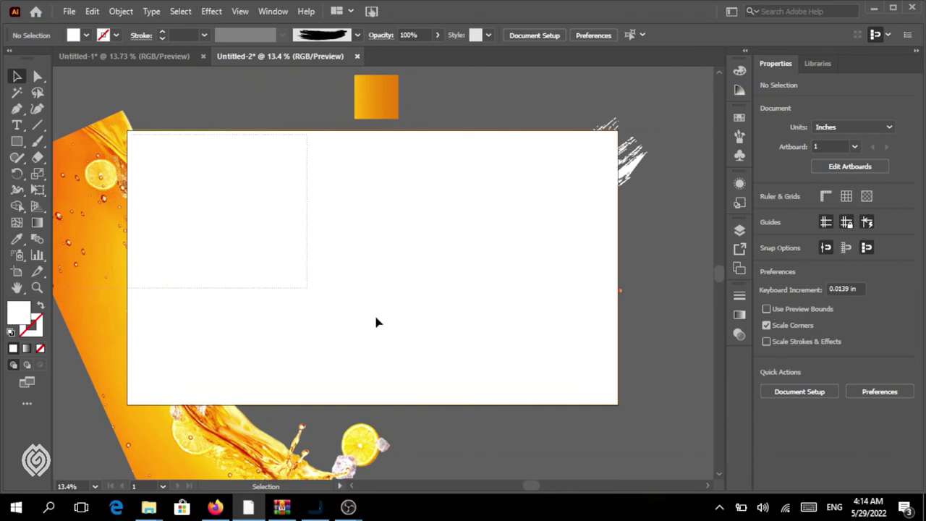
Step: Select all artwork and make a clipping mask with Ctrl+7
key(ctrl+a)
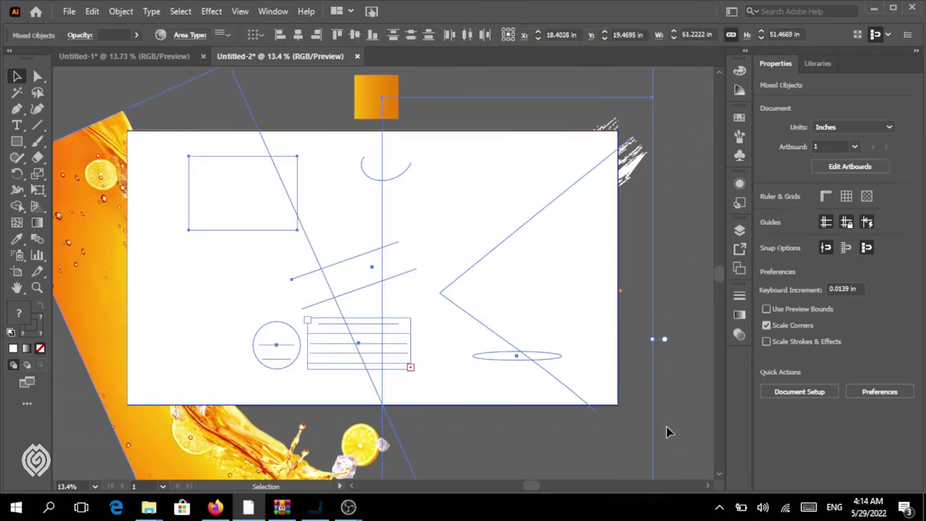
key(ctrl+7)
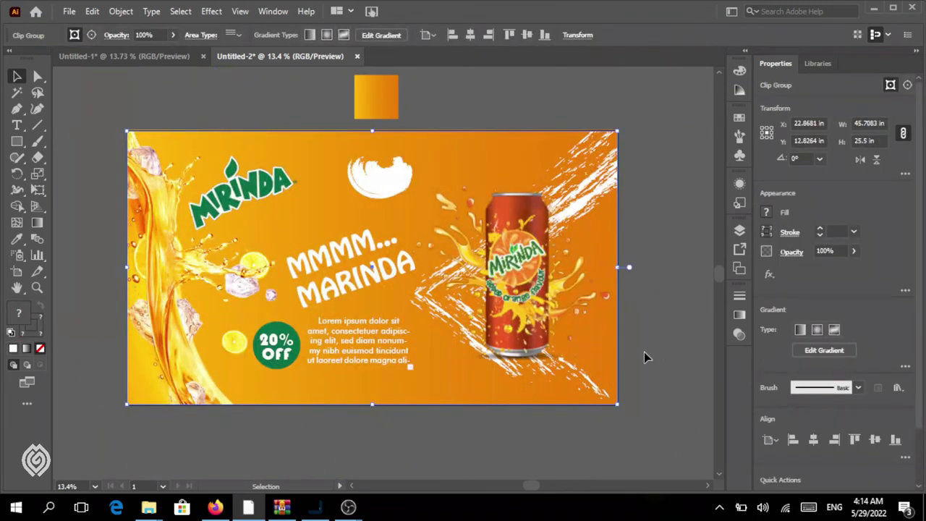
click(664, 355)
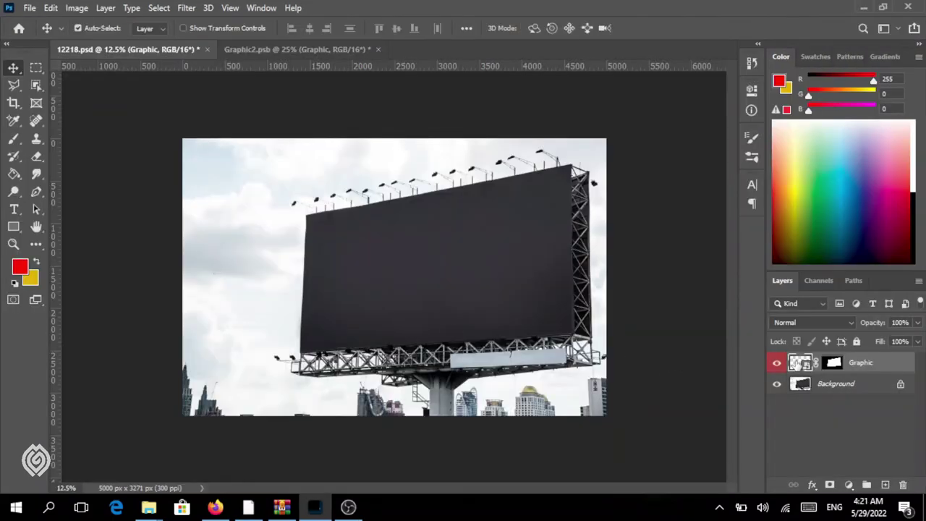
Step: Place the Untitled-2 banner into the Graphic smart object of 12218.psd and save
double_click(422, 259)
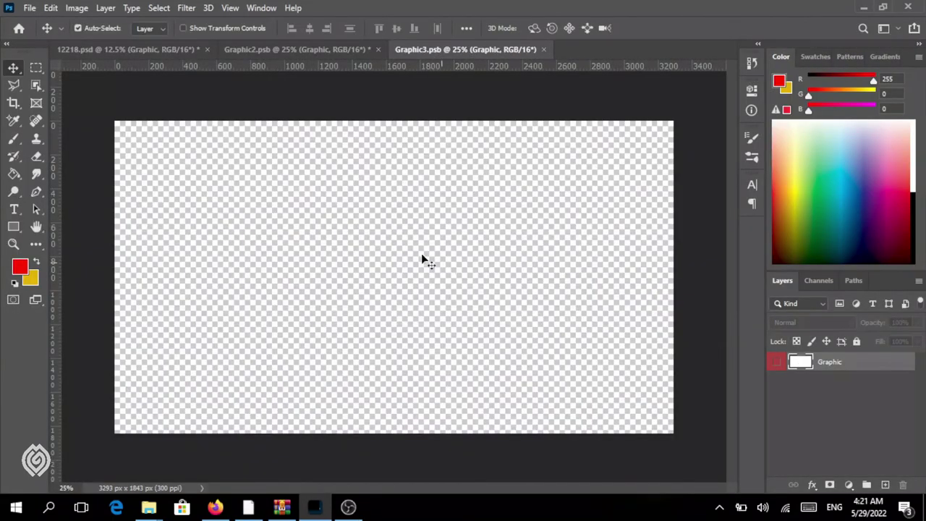
click(35, 7)
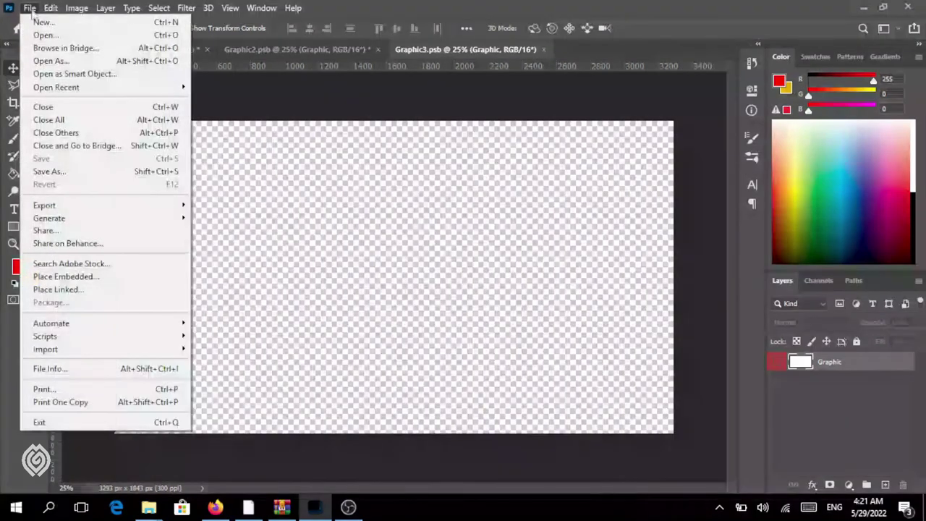
click(144, 277)
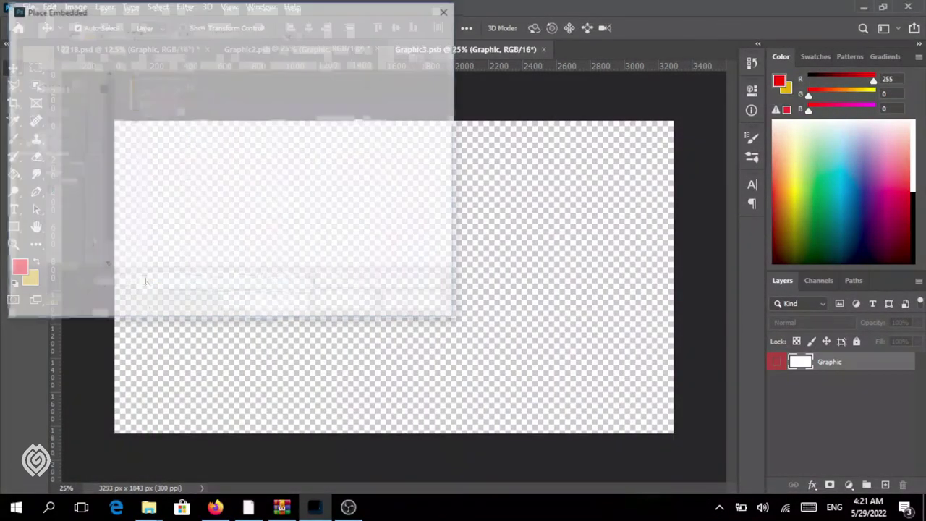
click(163, 96)
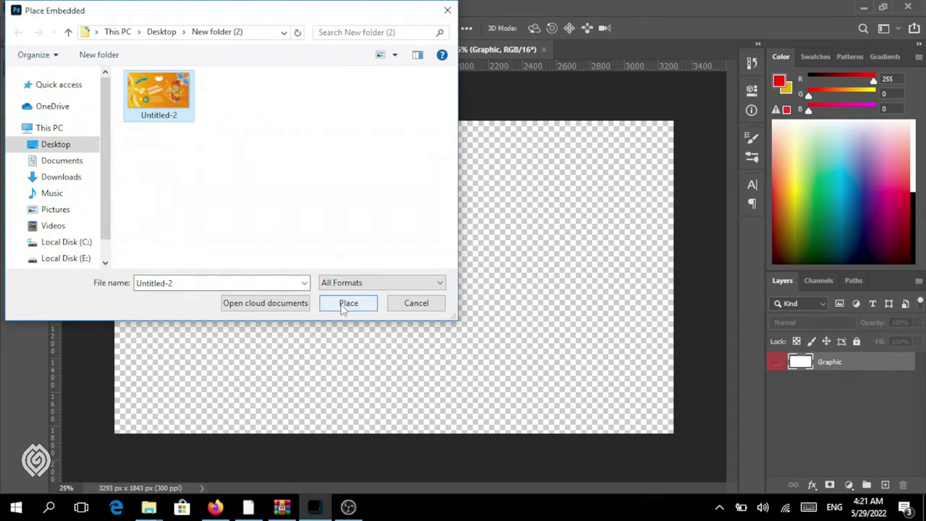
click(345, 303)
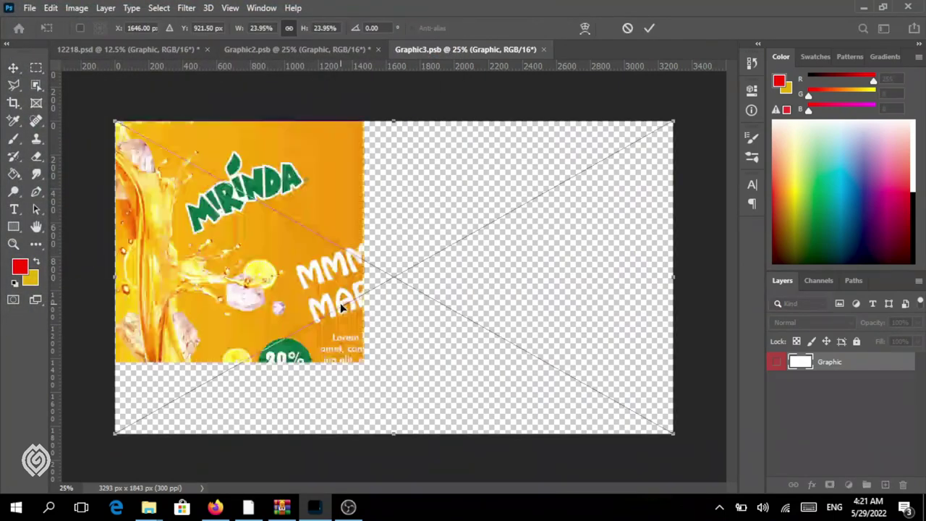
click(648, 28)
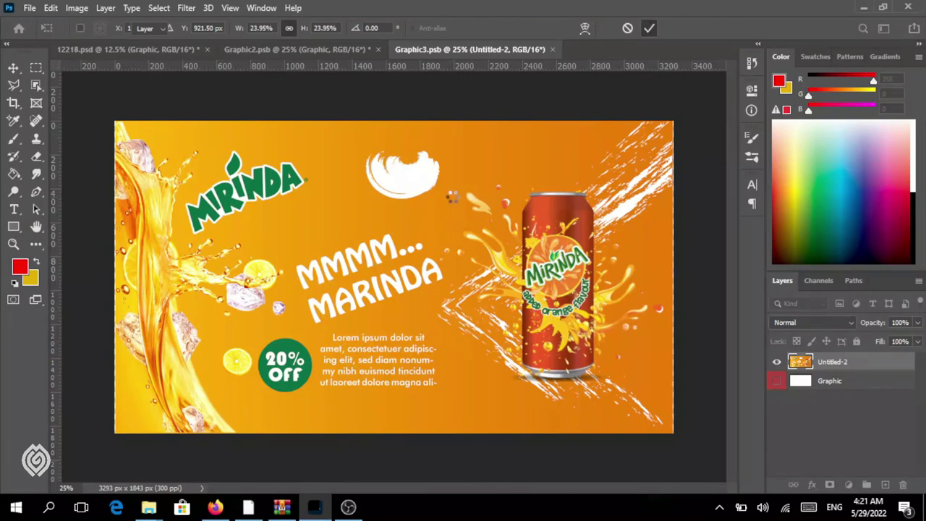
key(ctrl+s)
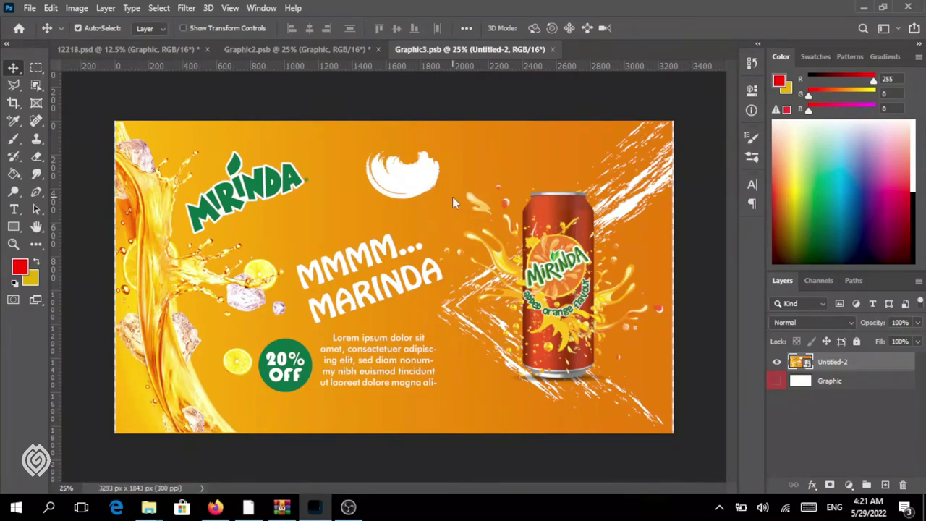
click(155, 45)
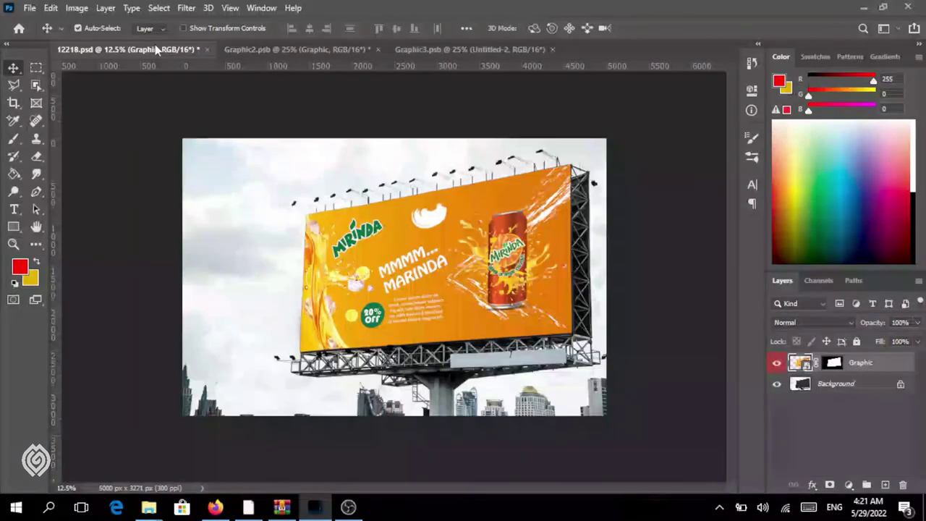